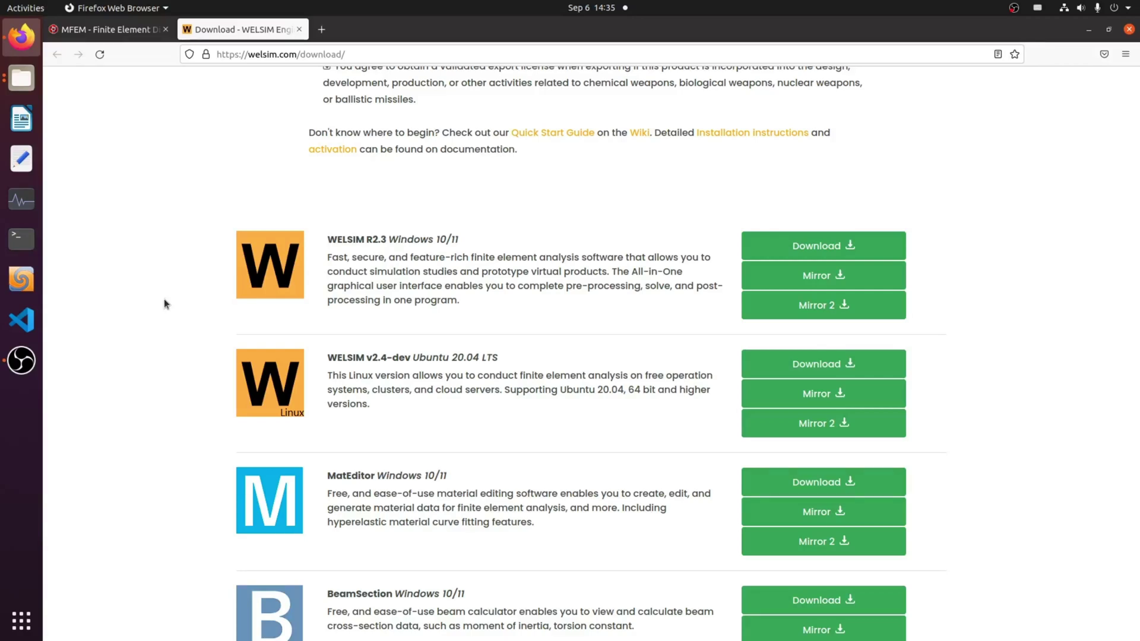
Switch to the MFEM homepage tab in Firefox and check its mfem.org address
left_click(89, 29)
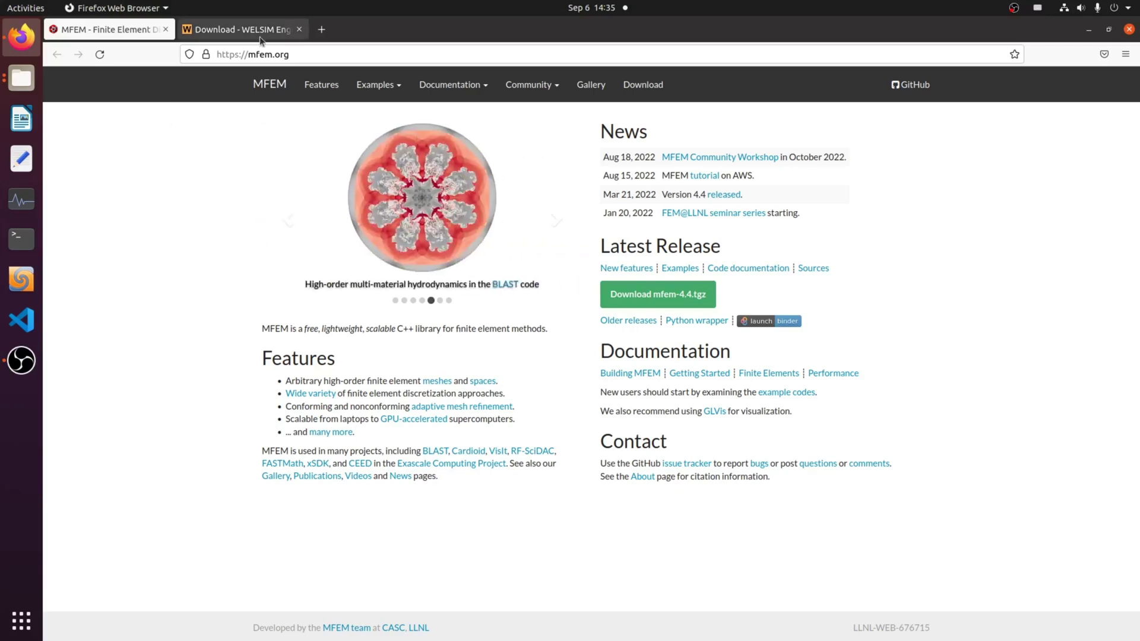
left_click_drag(249, 54, 290, 54)
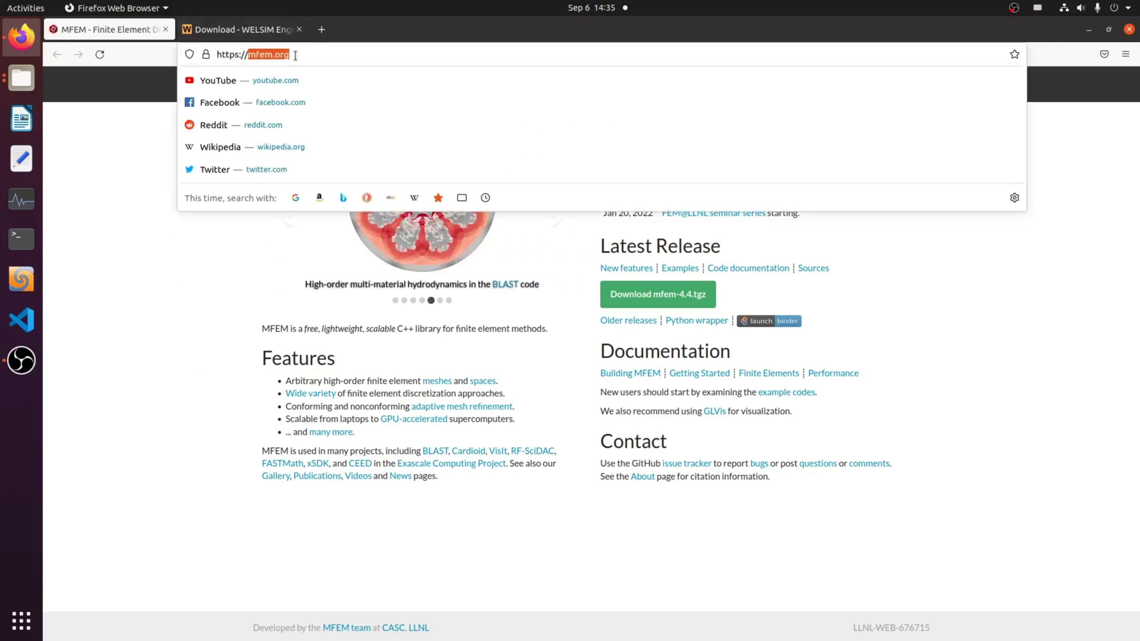
left_click(188, 362)
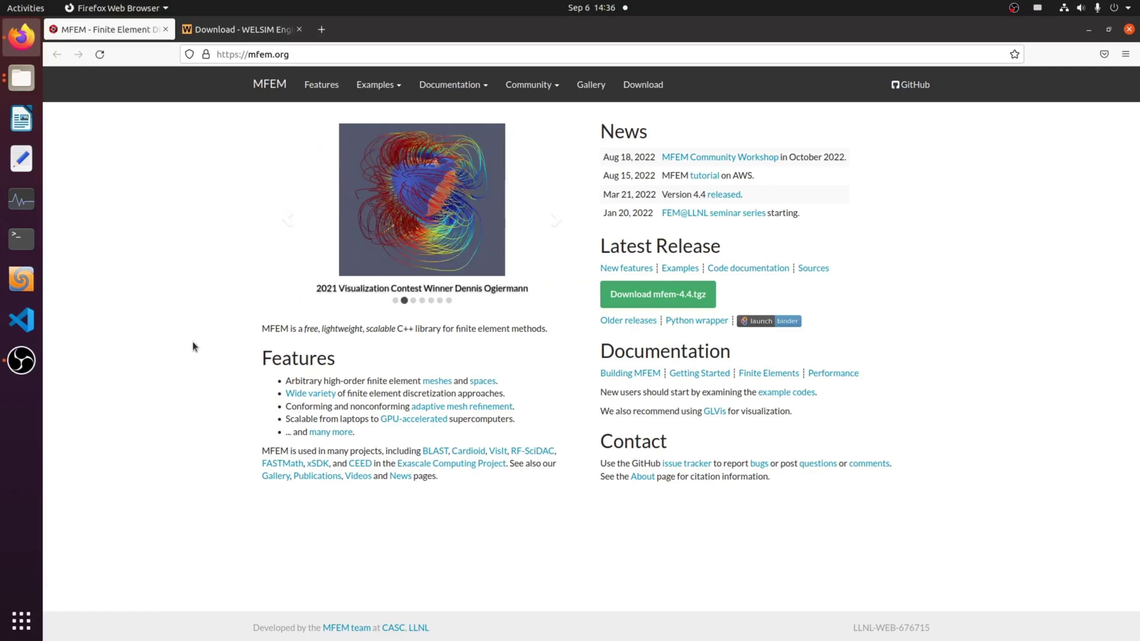
Launch WELSIM 2.4 by running ./runWelSim in a terminal opened in ~/WELSIM/v24
left_click(24, 85)
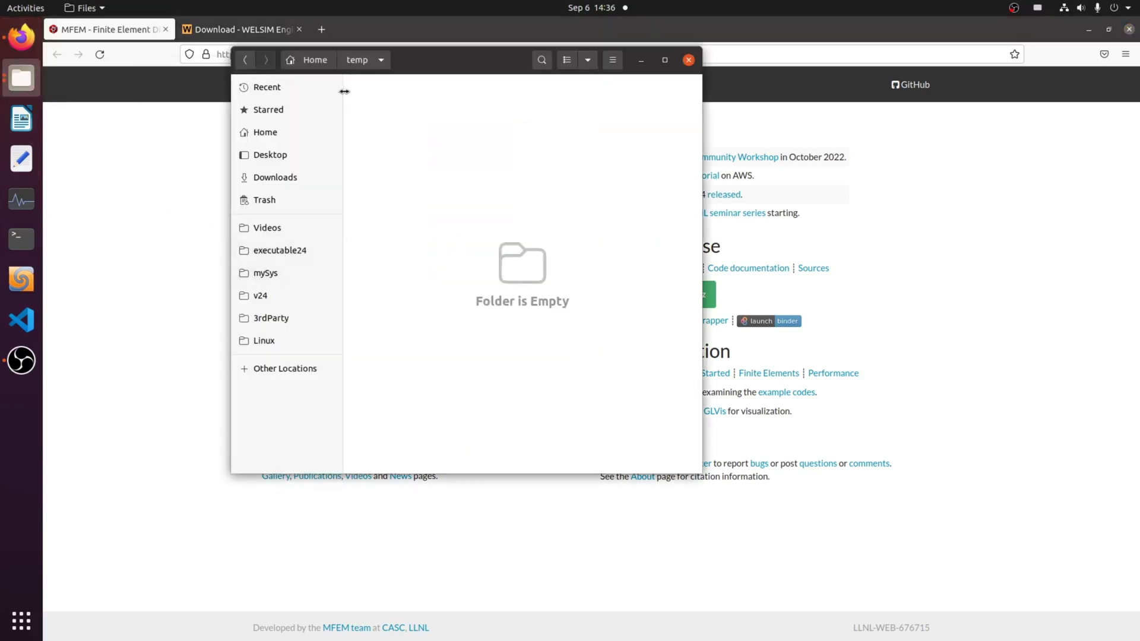
left_click(22, 78)
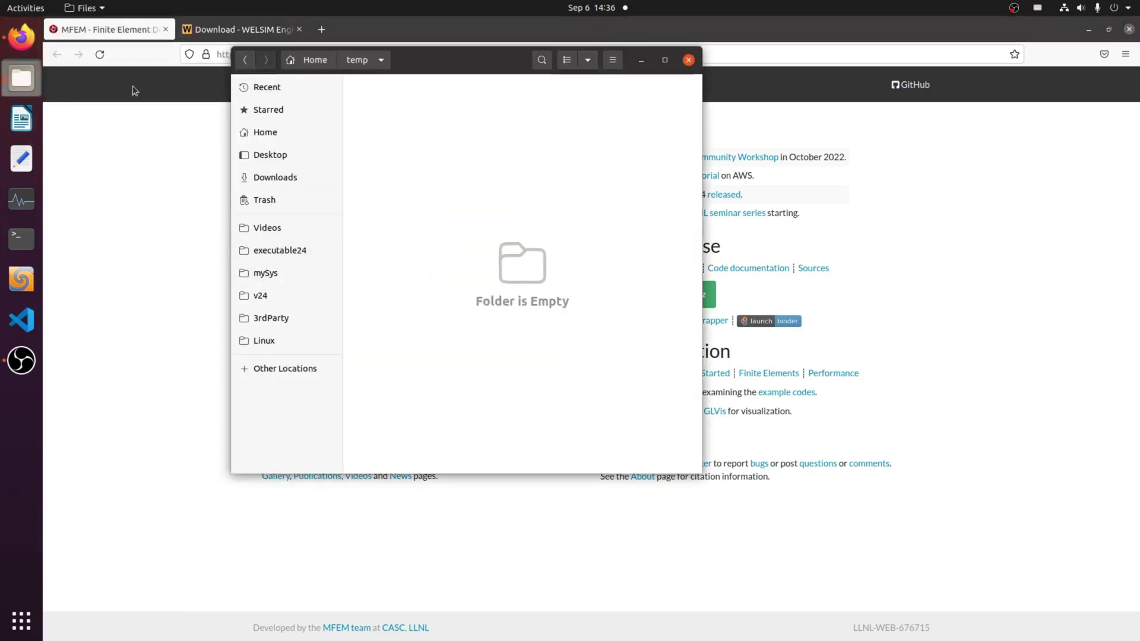
right_click(409, 286)
left_click(478, 366)
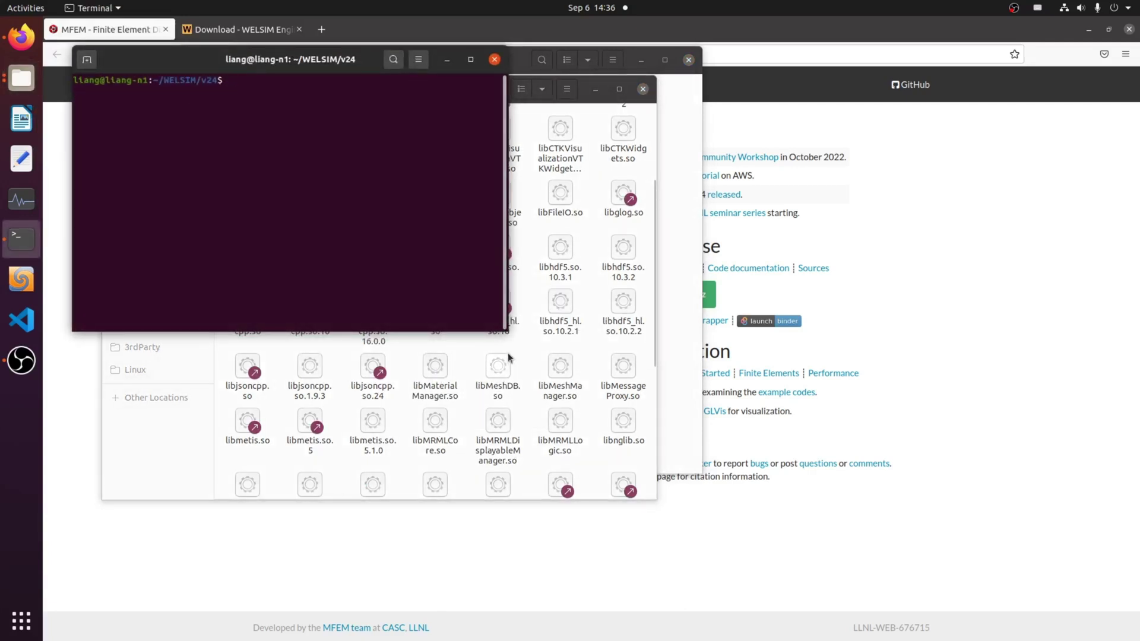
type("./r")
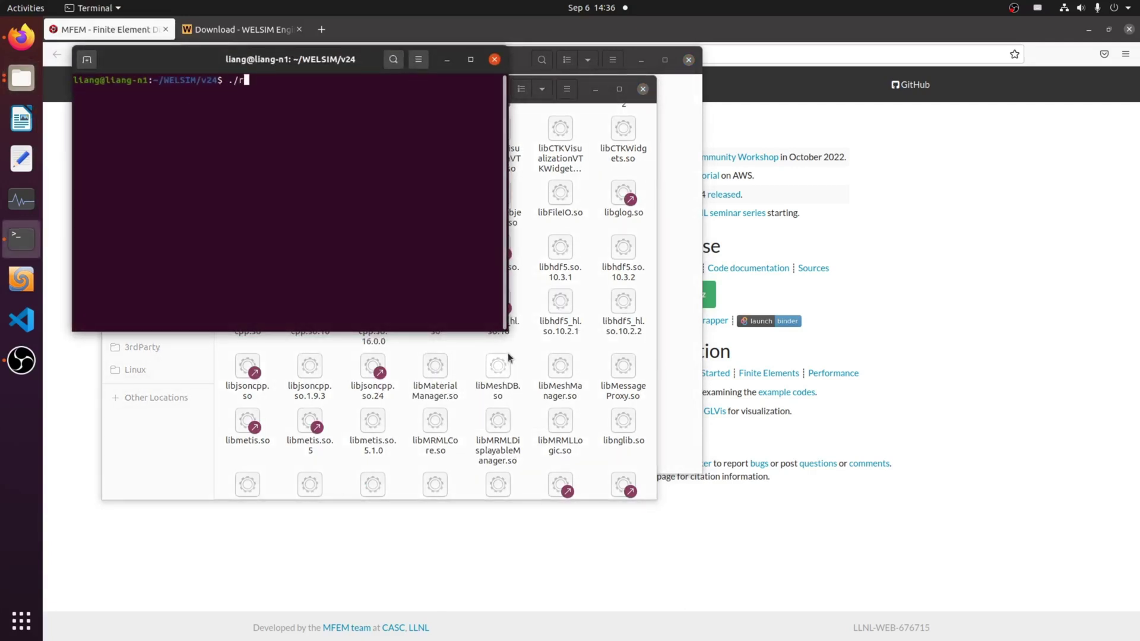
type("unWelSim")
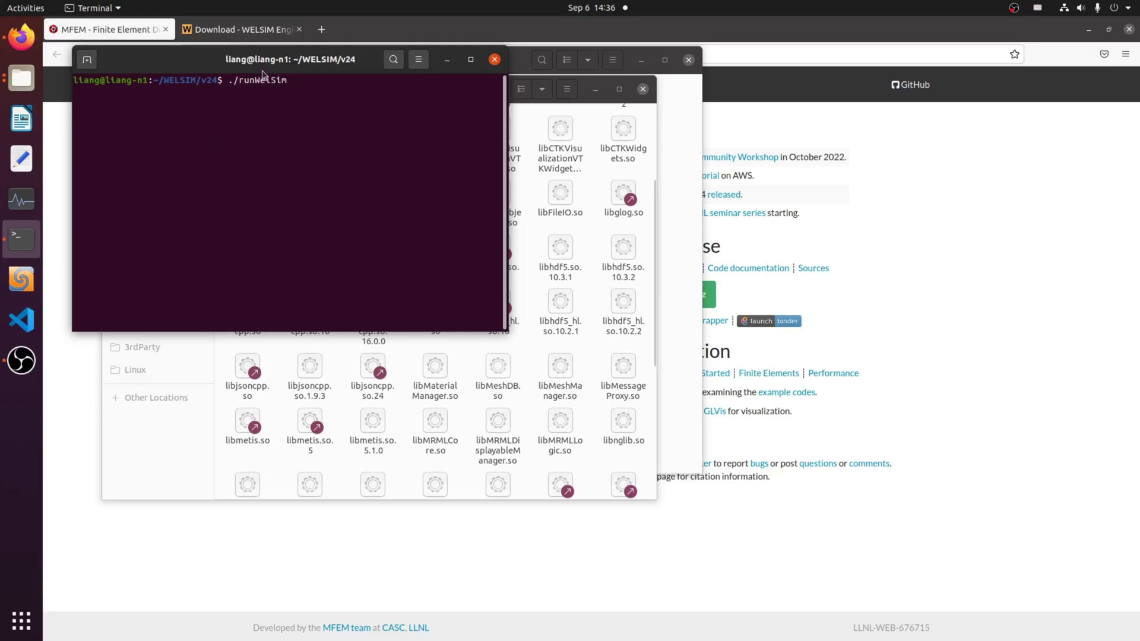
left_click_drag(289, 59, 345, 175)
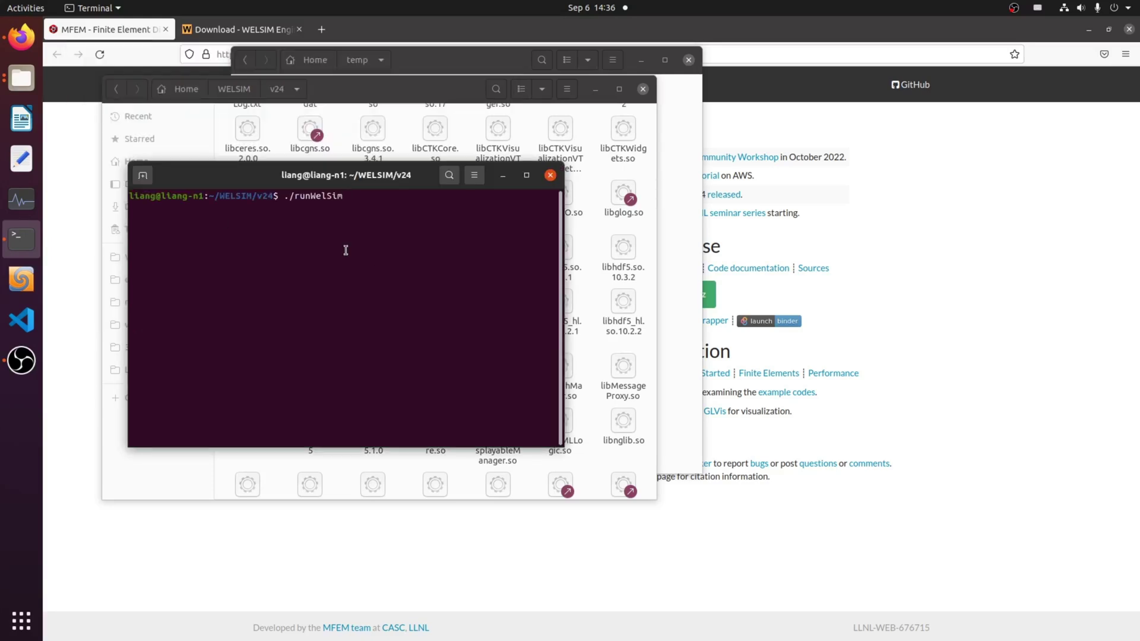
key("Return")
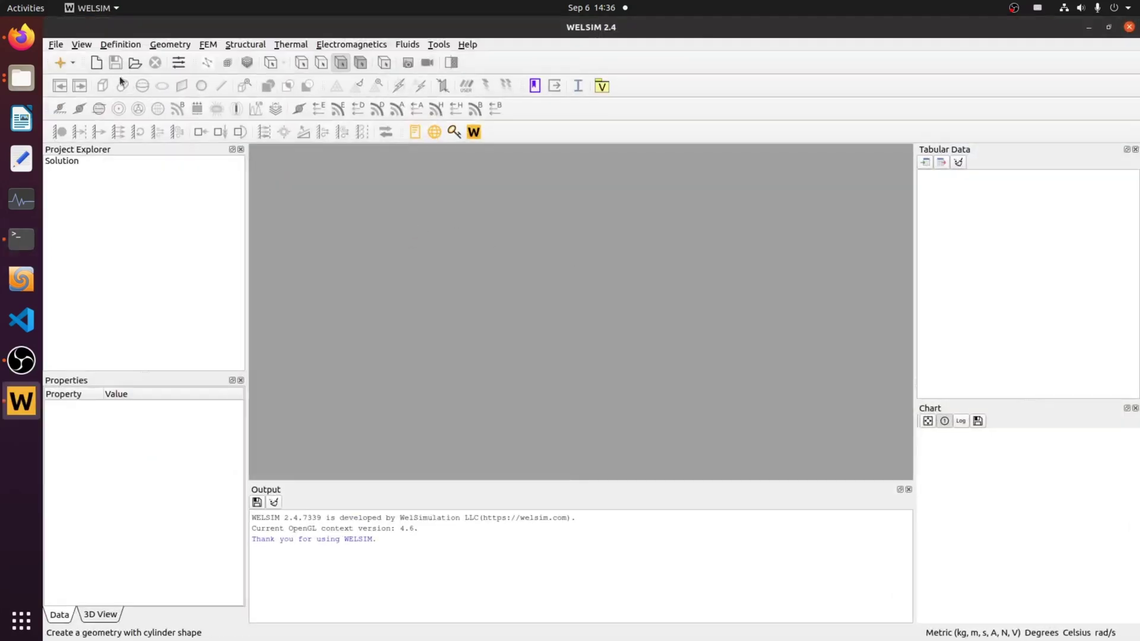
Create a structural static FEM project, add a Box geometry and rotate to view the cube
left_click(97, 62)
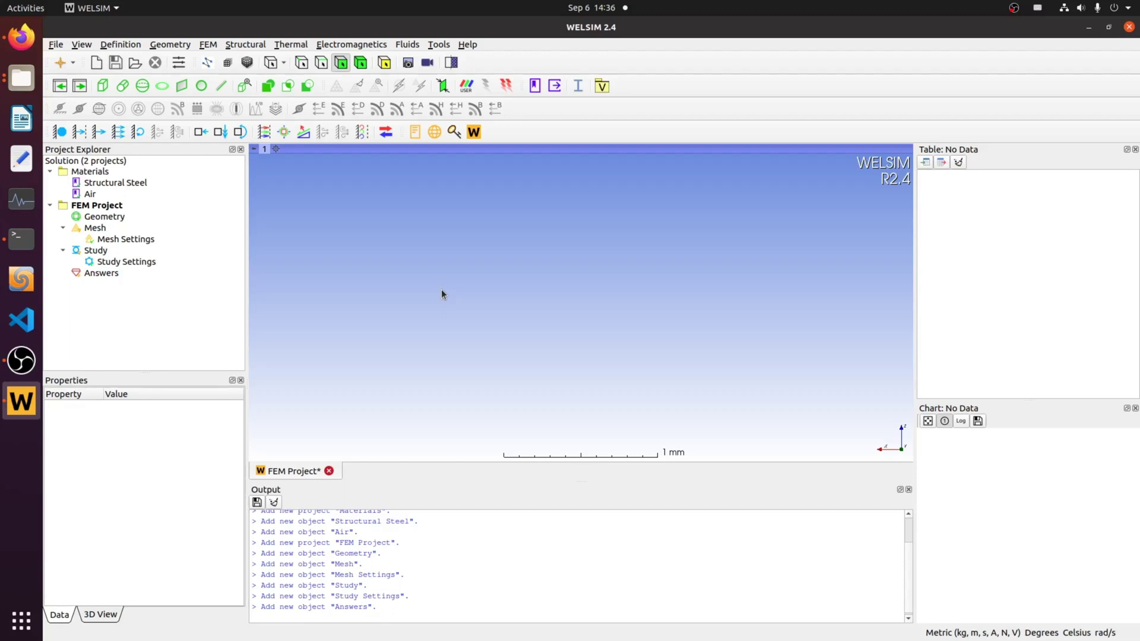
left_click(110, 206)
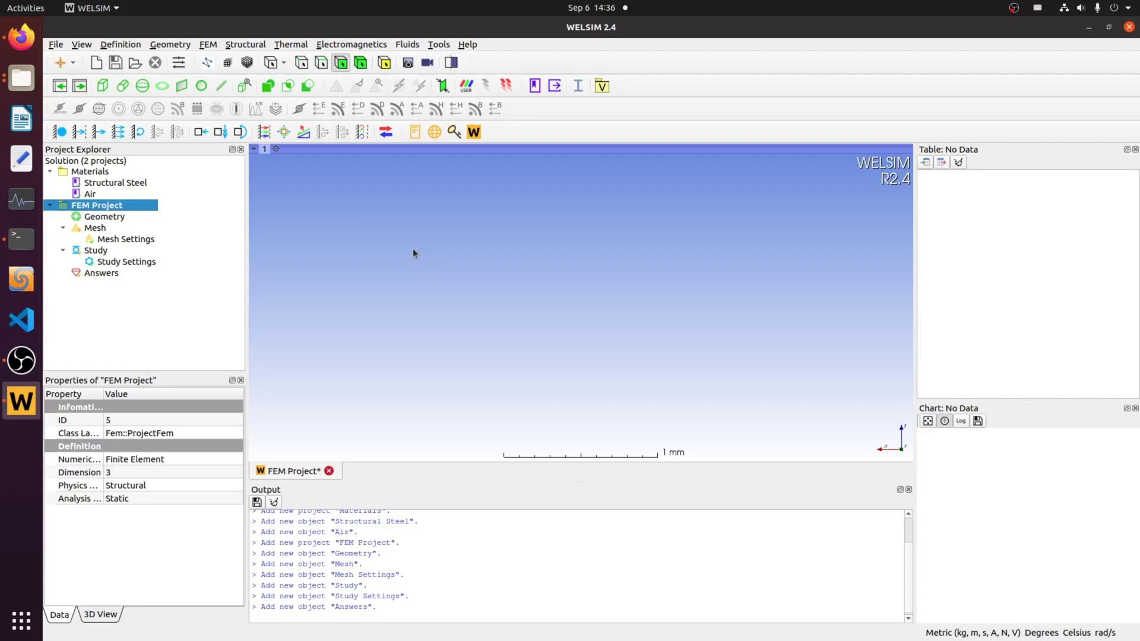
left_click(101, 87)
left_click_drag(696, 285, 775, 333)
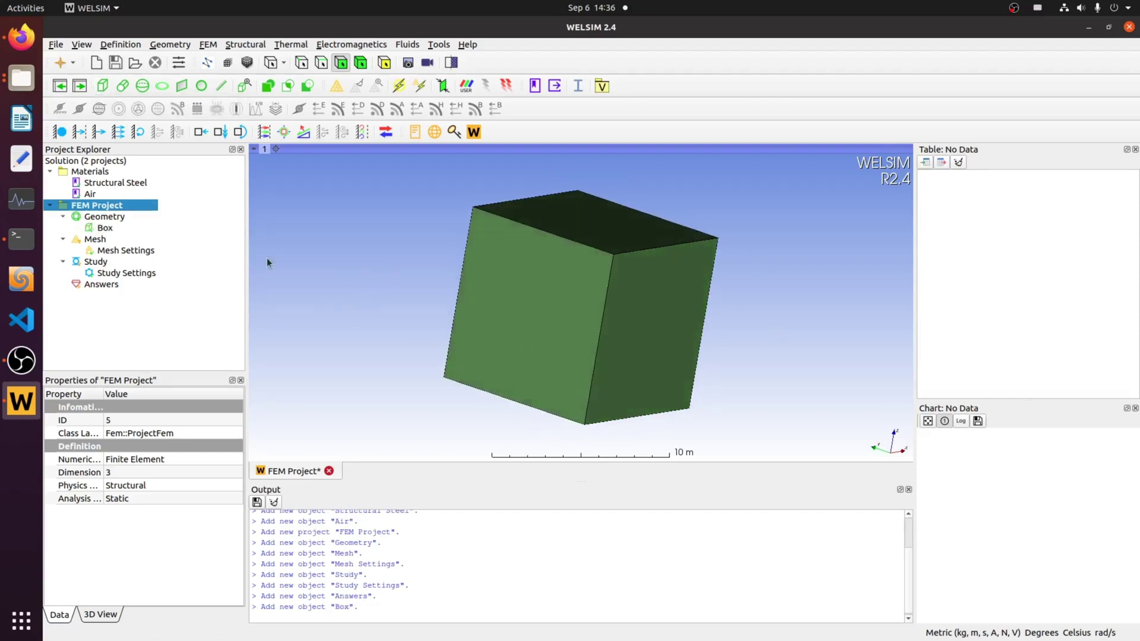
Generate the box mesh: 1496 nodes, 7117 volumes, 1512 faces and 120 edges
left_click(102, 240)
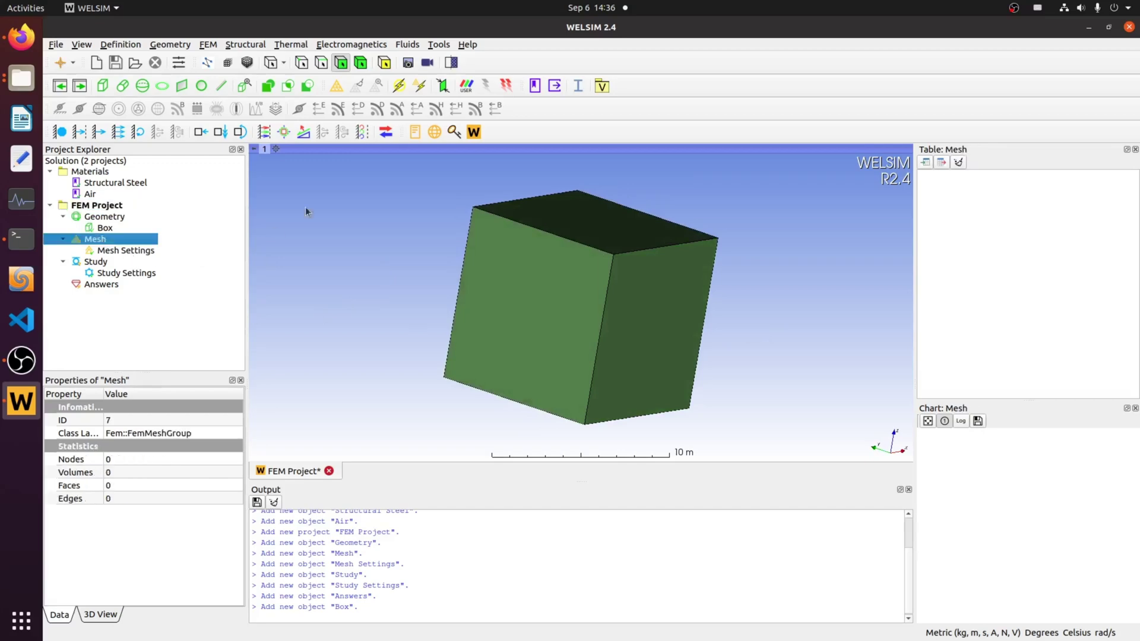
left_click(336, 86)
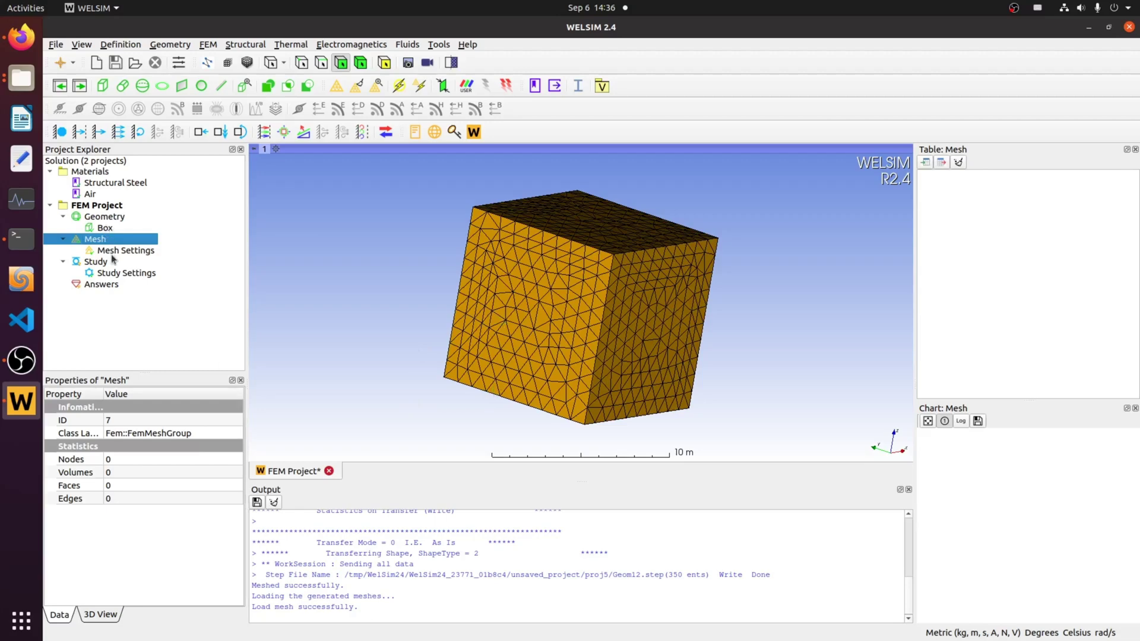
left_click_drag(105, 390, 124, 391)
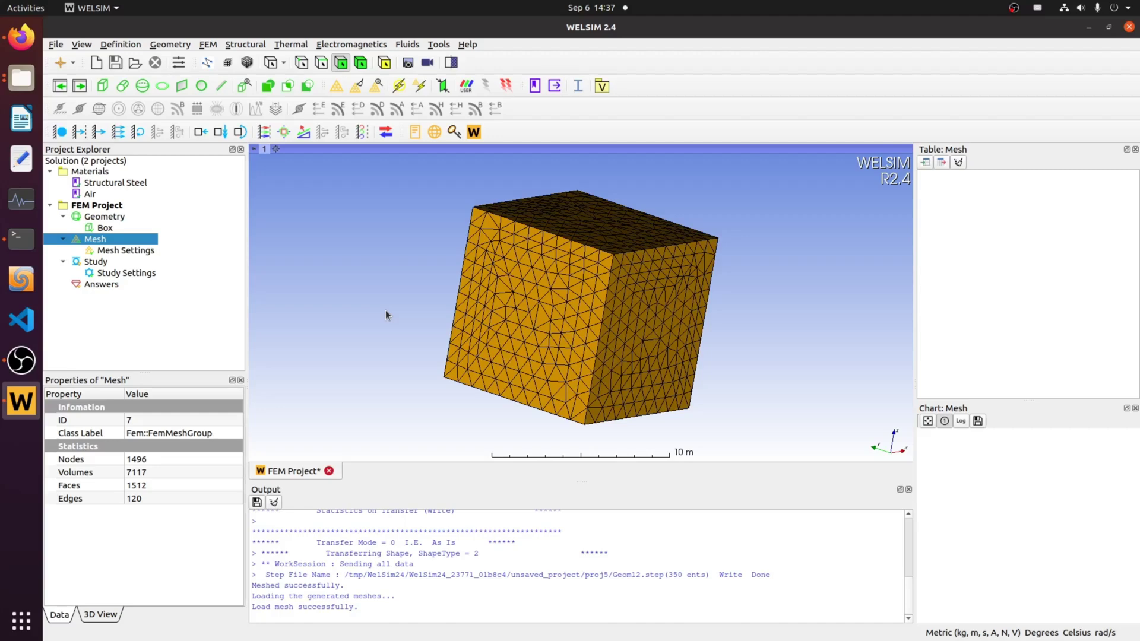
Change the mesh Maximum Size to 3 and regenerate the box with coarser elements
left_click(133, 249)
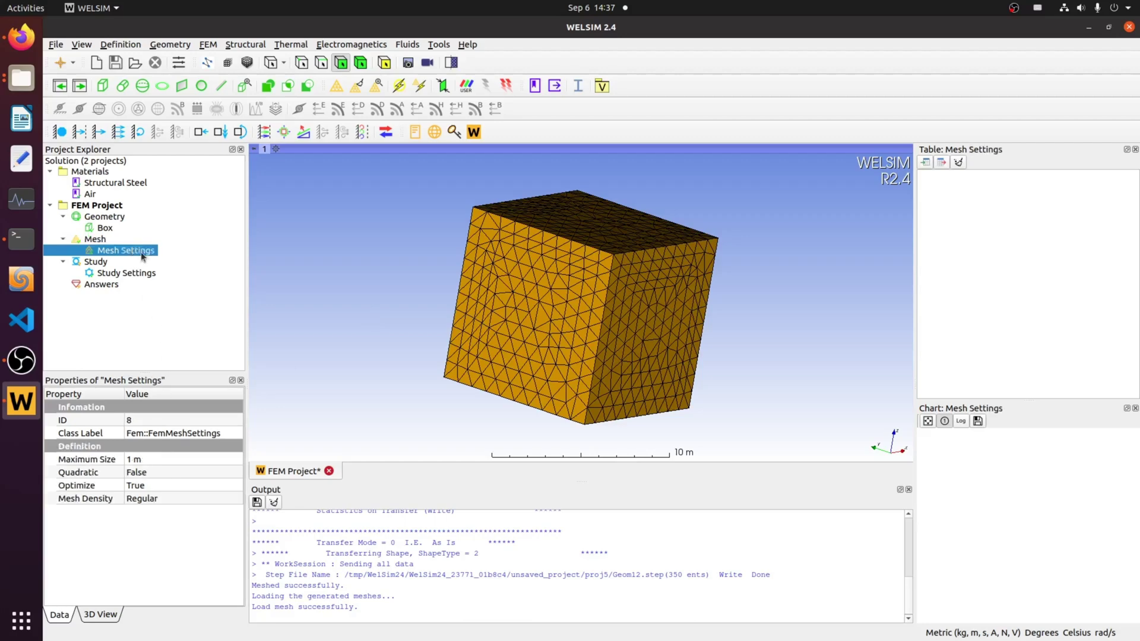
double_click(157, 454)
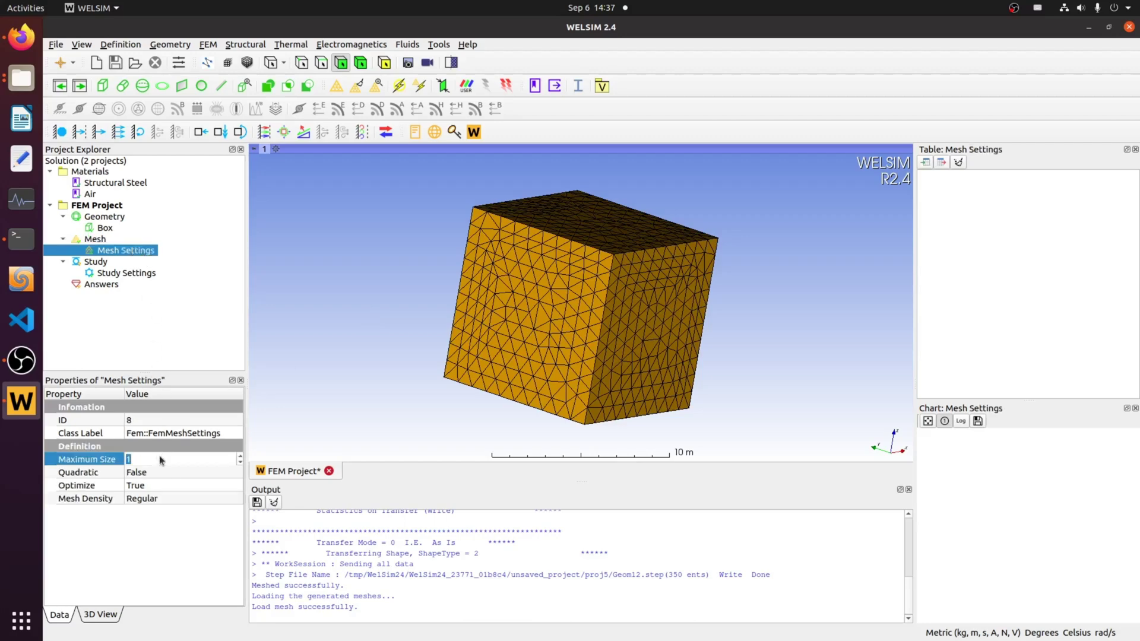
type("1")
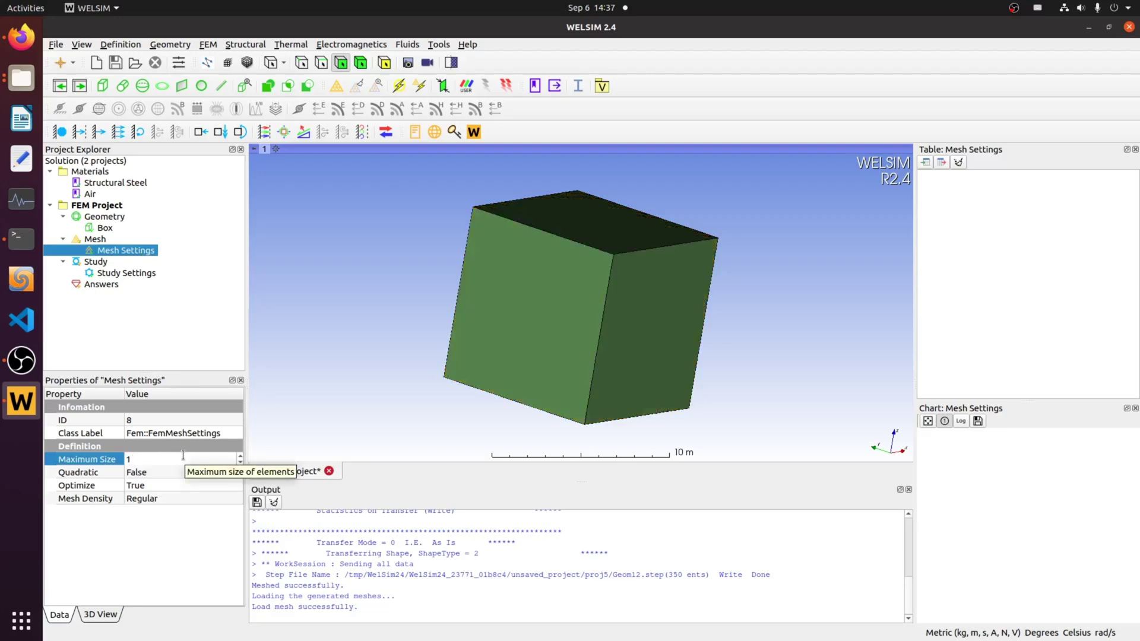
key("BackSpace")
type("3")
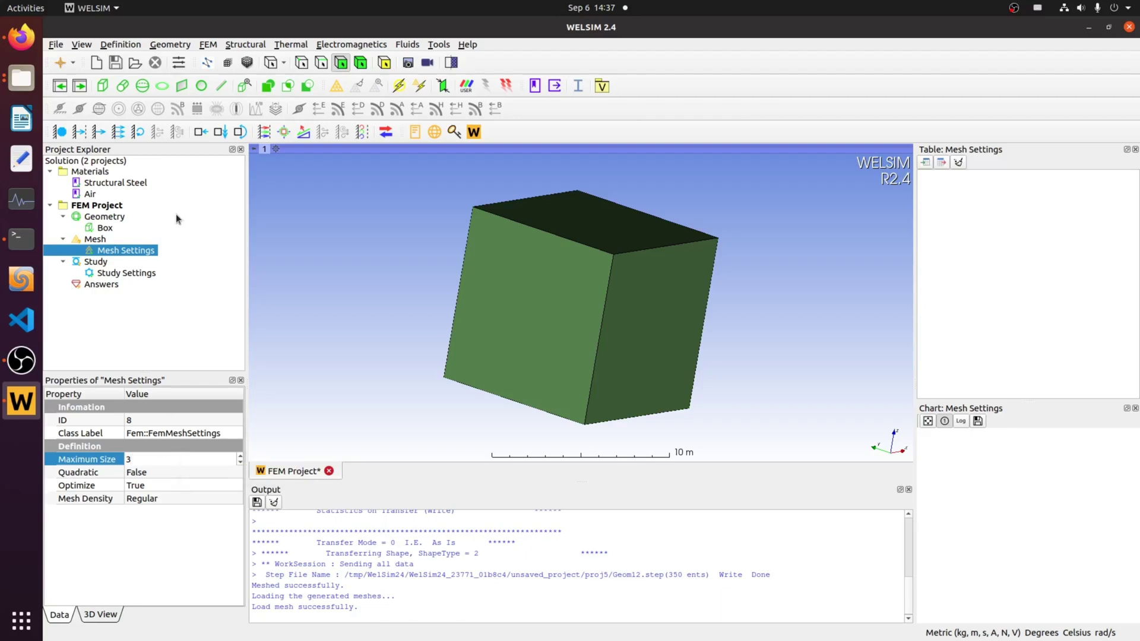
left_click(100, 239)
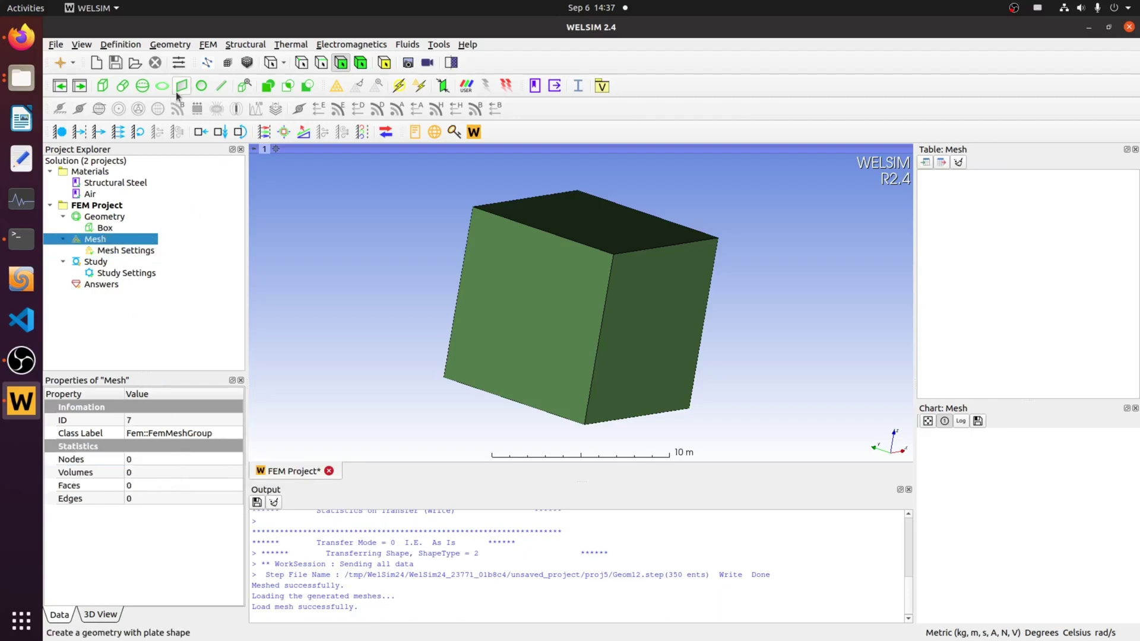
left_click(336, 85)
mouse_move(784, 270)
left_mouse_down()
mouse_move(759, 265)
mouse_move(783, 255)
left_mouse_up()
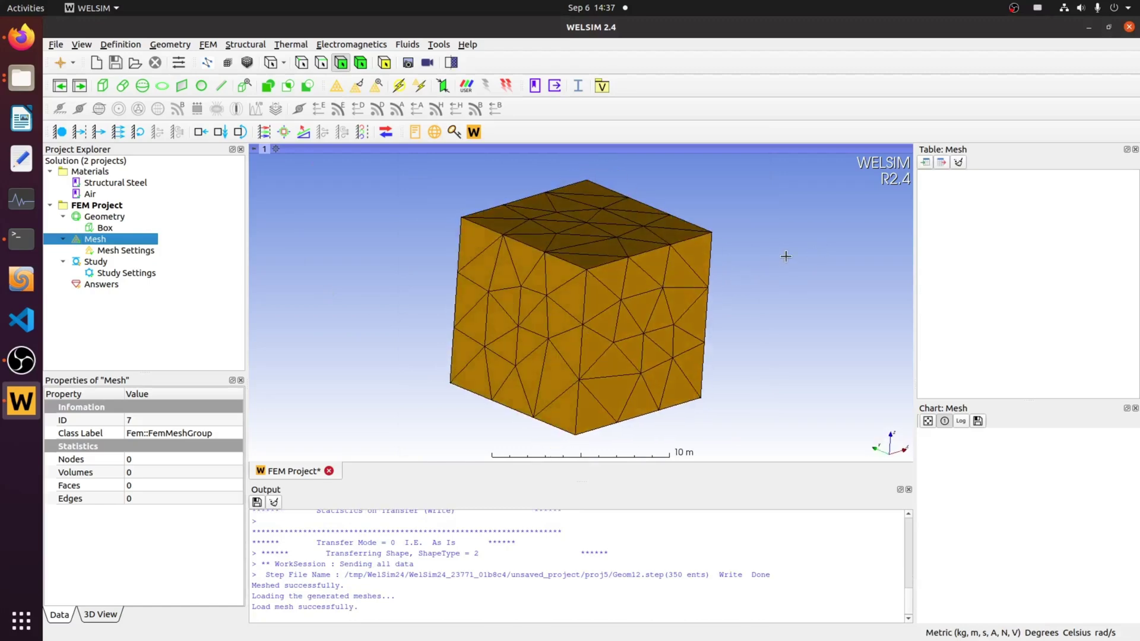
Export the mesh in MFEM mesh format as temp_mesh to the temp folder
right_click(142, 239)
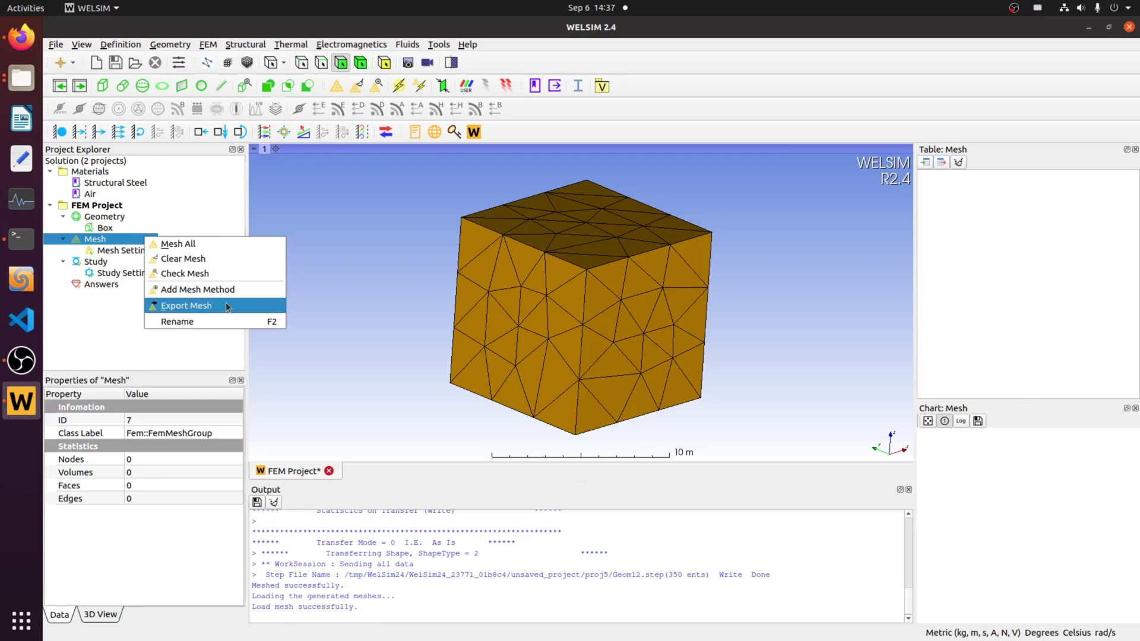
left_click(192, 306)
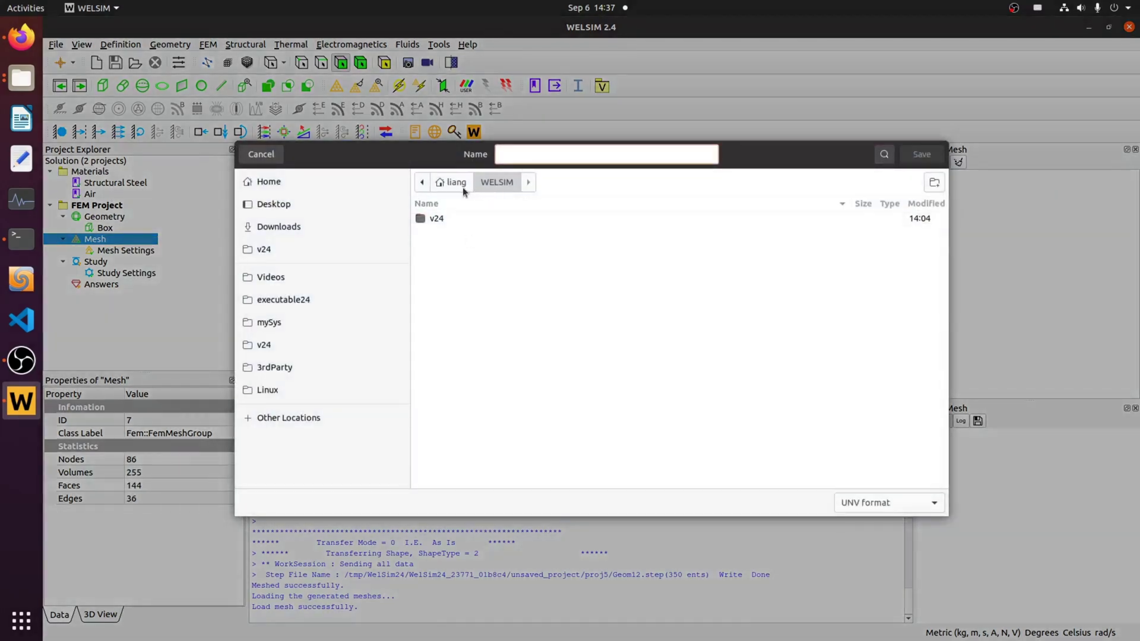
left_click(455, 186)
double_click(463, 439)
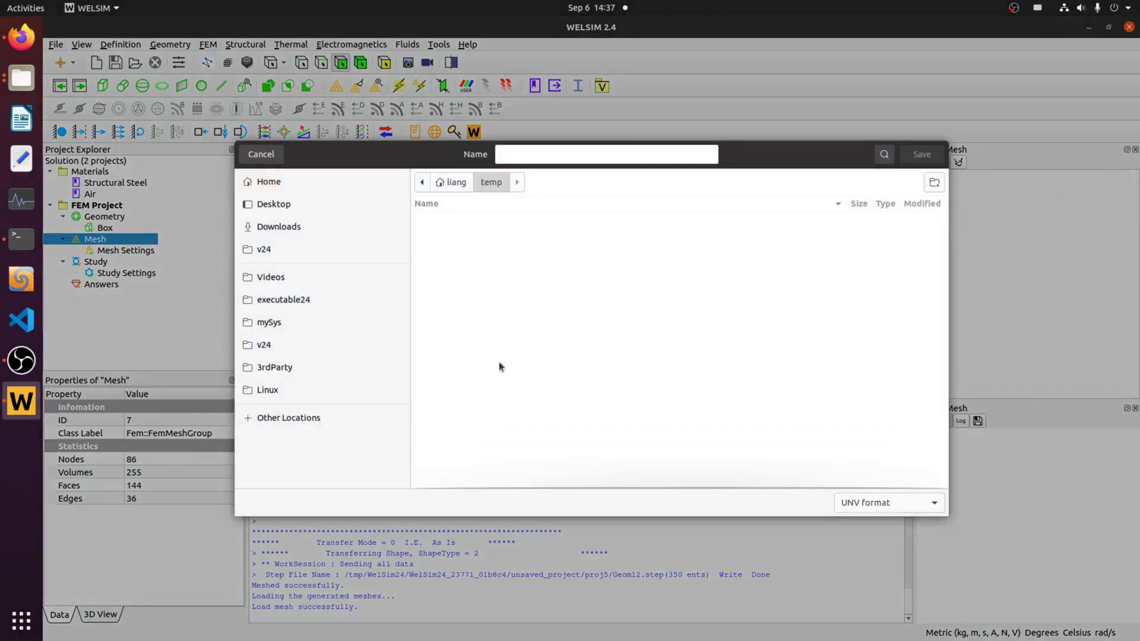
left_click(655, 156)
type("temp")
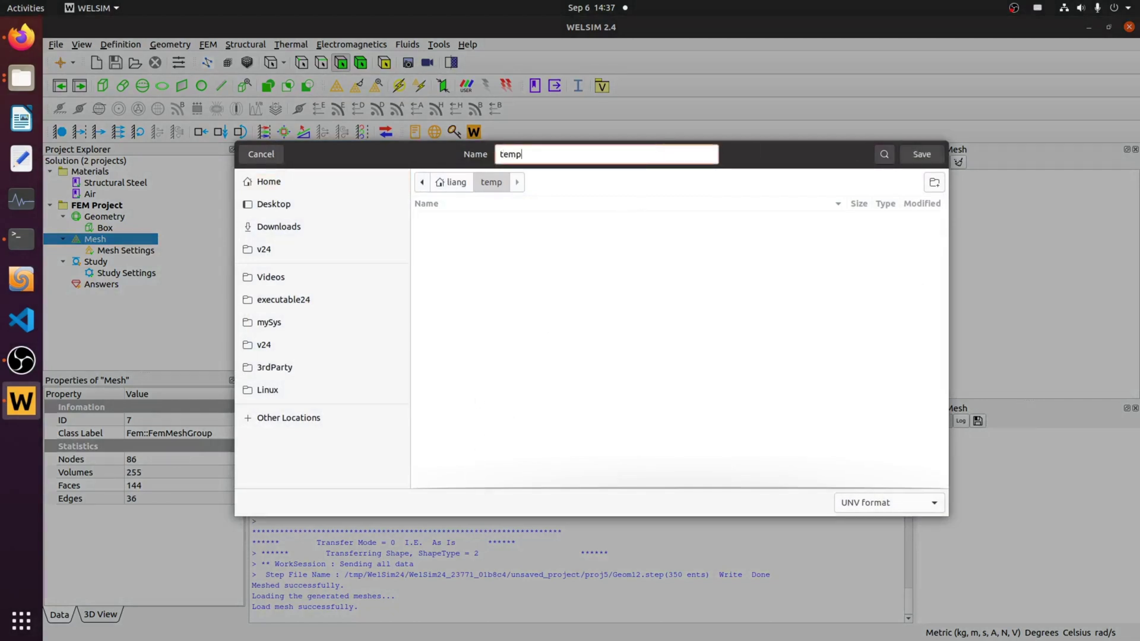
type("_mesh")
left_click(873, 509)
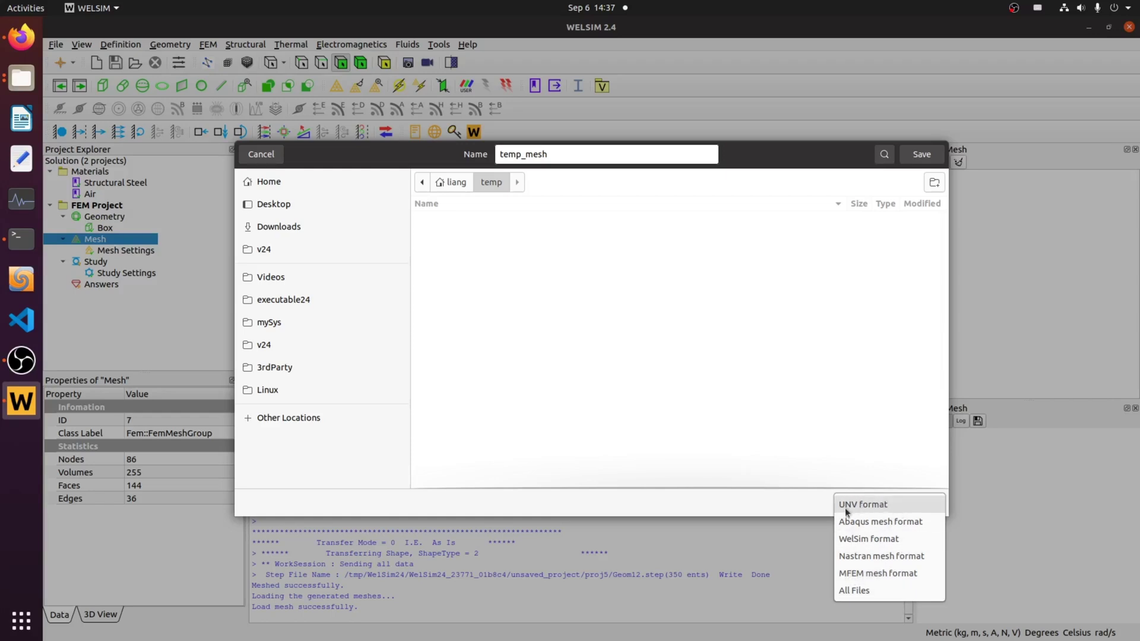
left_click(897, 576)
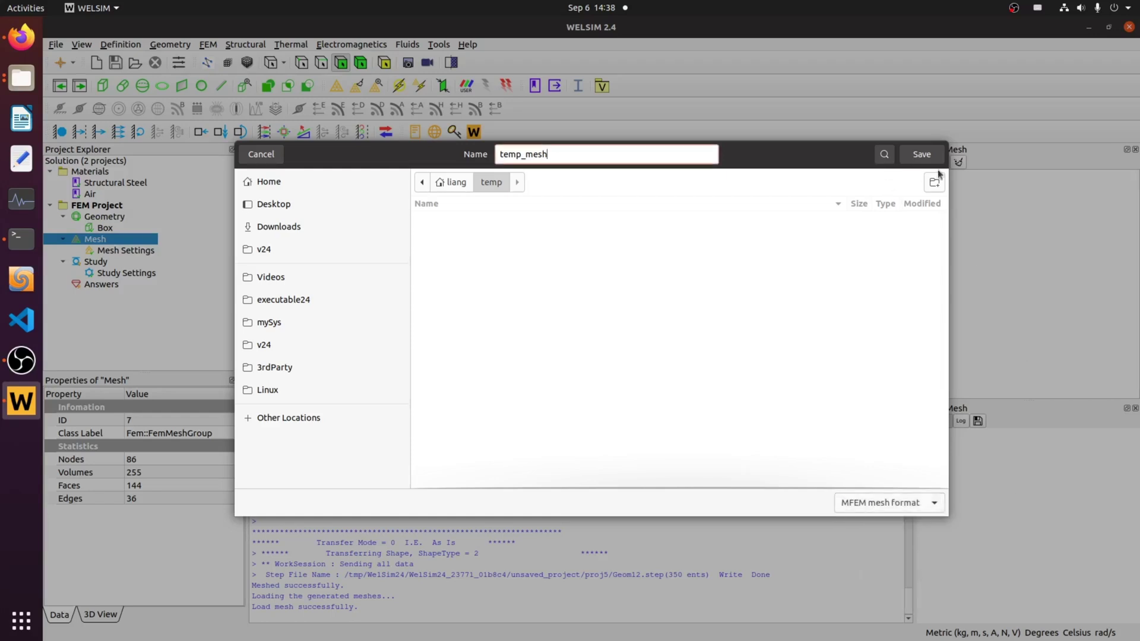
left_click(923, 154)
In Files, choose to open temp_mesh.mmesh from the temp folder with another application
left_click(22, 78)
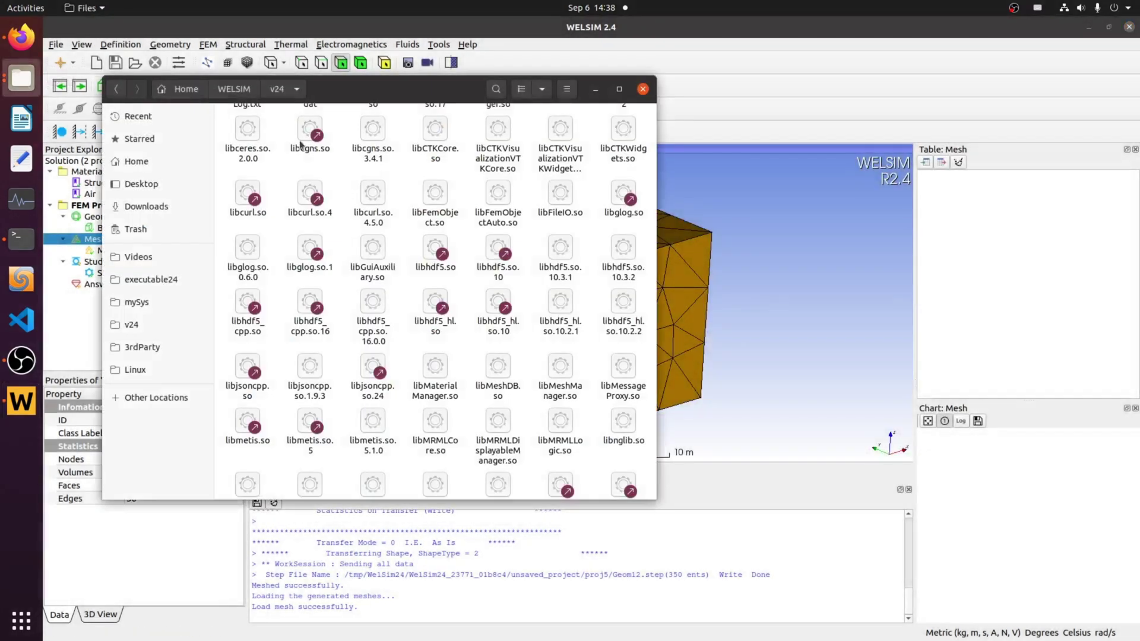
left_click(22, 78)
left_click(128, 186)
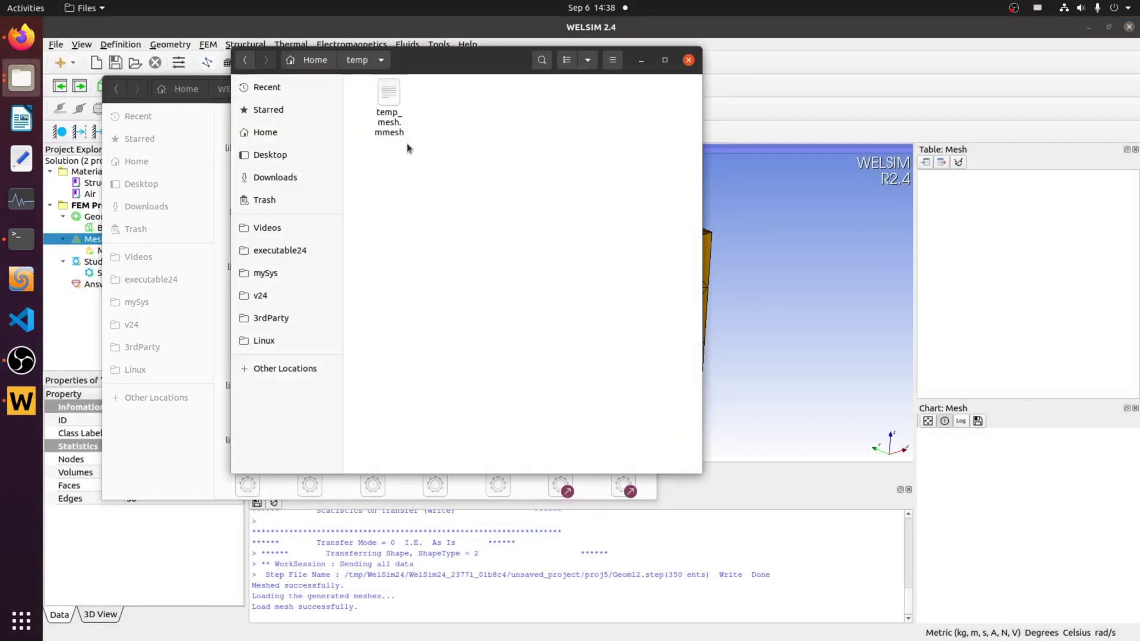
right_click(393, 101)
left_click(450, 117)
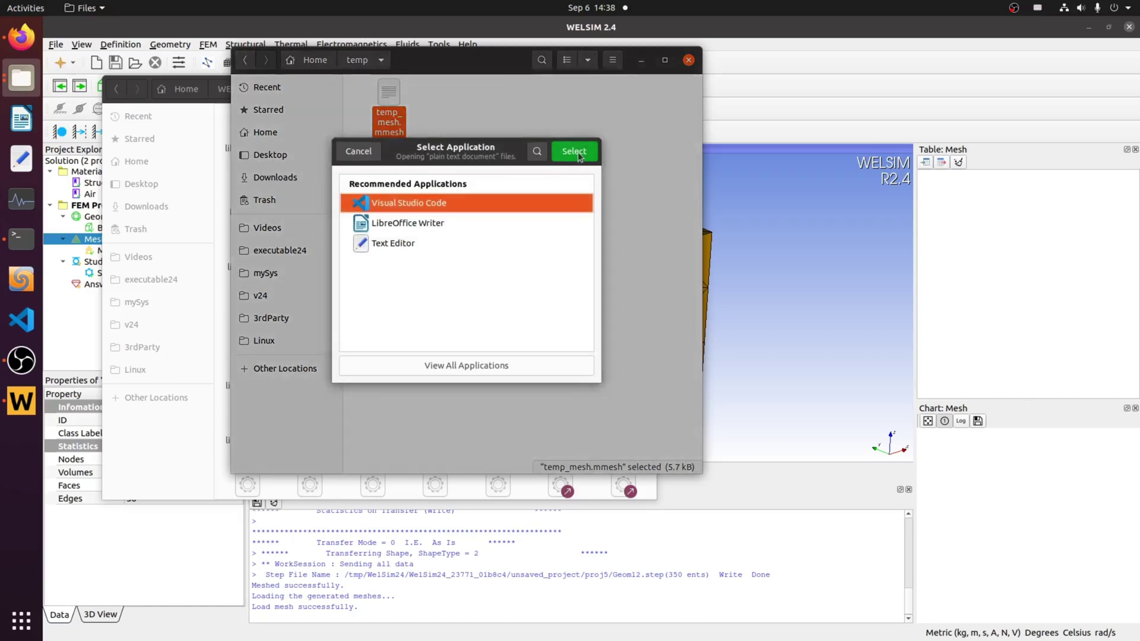
Open temp_mesh.mmesh in Visual Studio Code and review the elements section, undoing stray edits
left_click(574, 152)
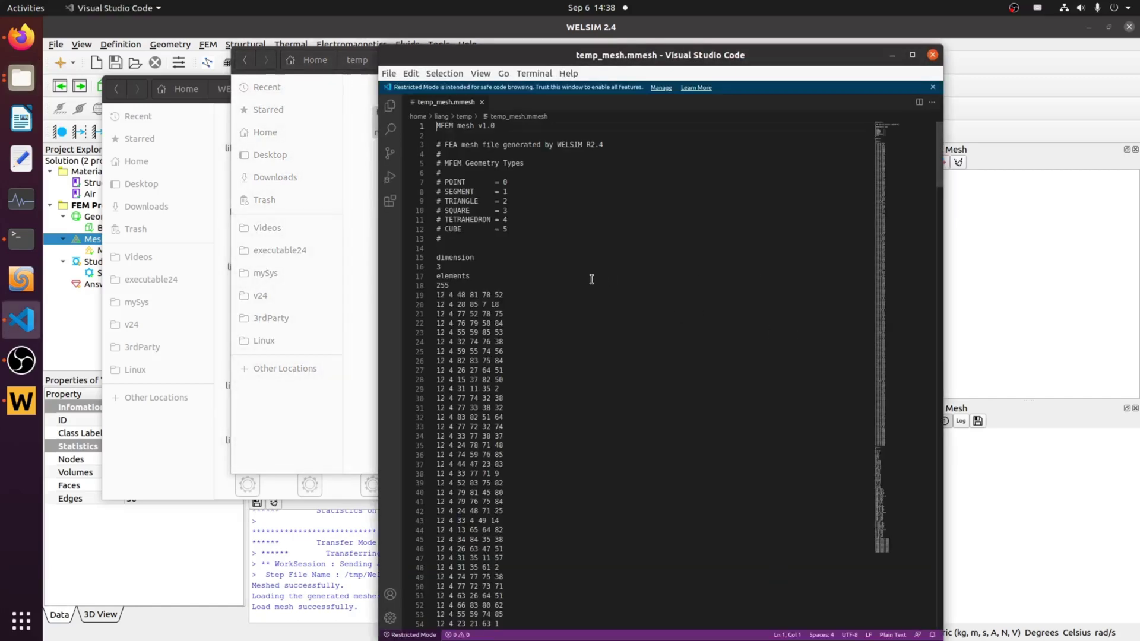
scroll(567, 270, "down", 20)
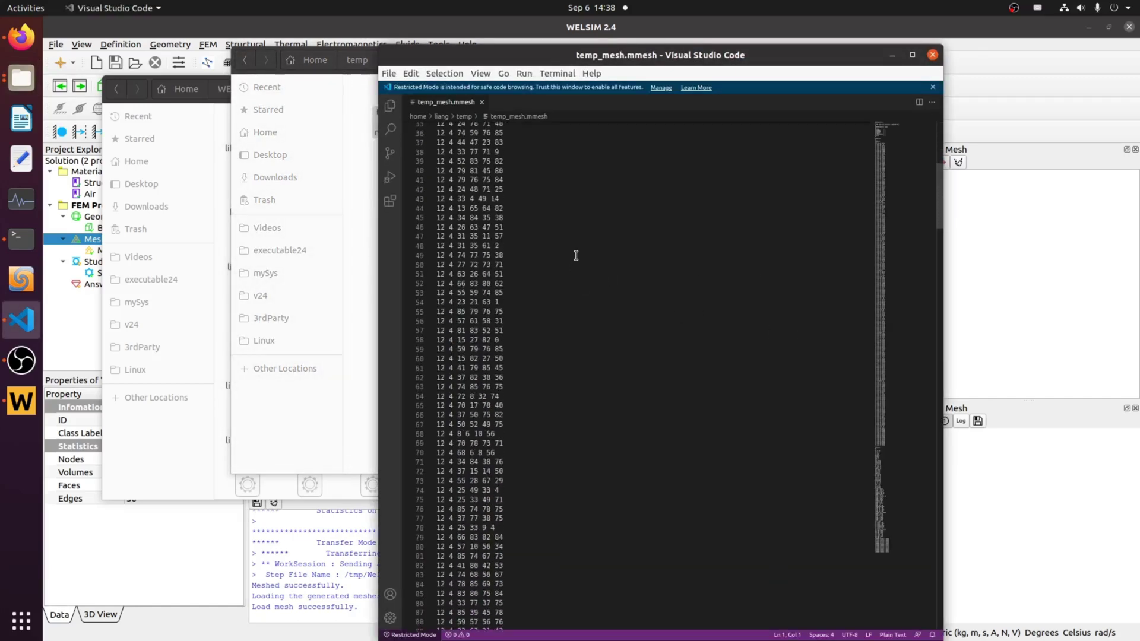
scroll(575, 249, "down", 20)
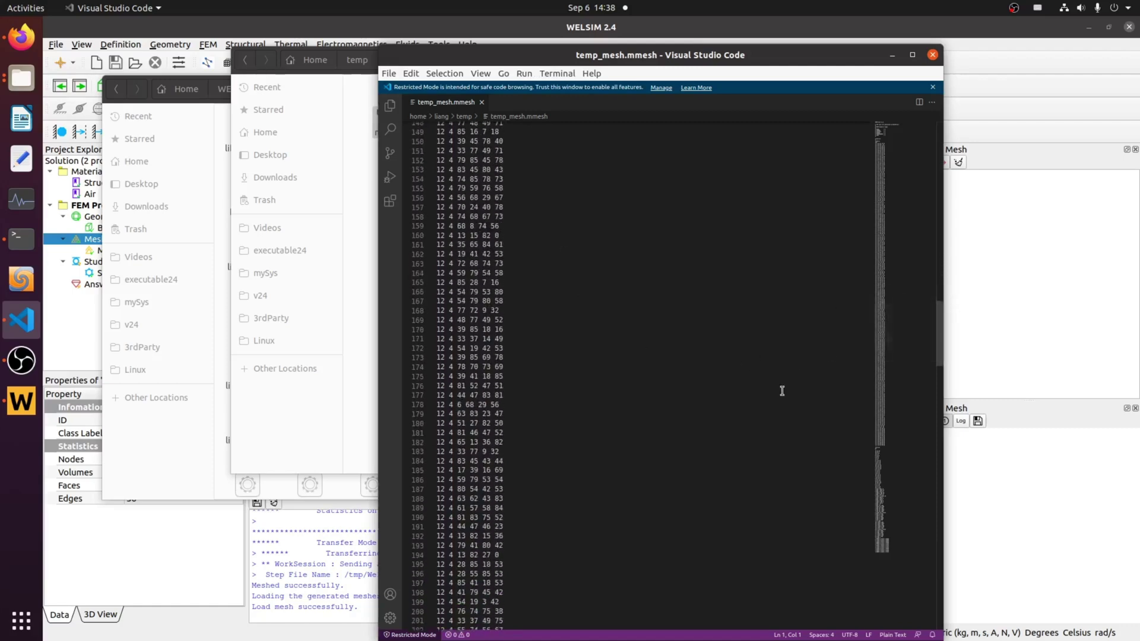
scroll(781, 386, "up", 12)
key("ctrl+z")
key("ctrl+z")
scroll(707, 370, "up", 20)
double_click(455, 275)
scroll(653, 310, "down", 2)
scroll(640, 326, "down", 20)
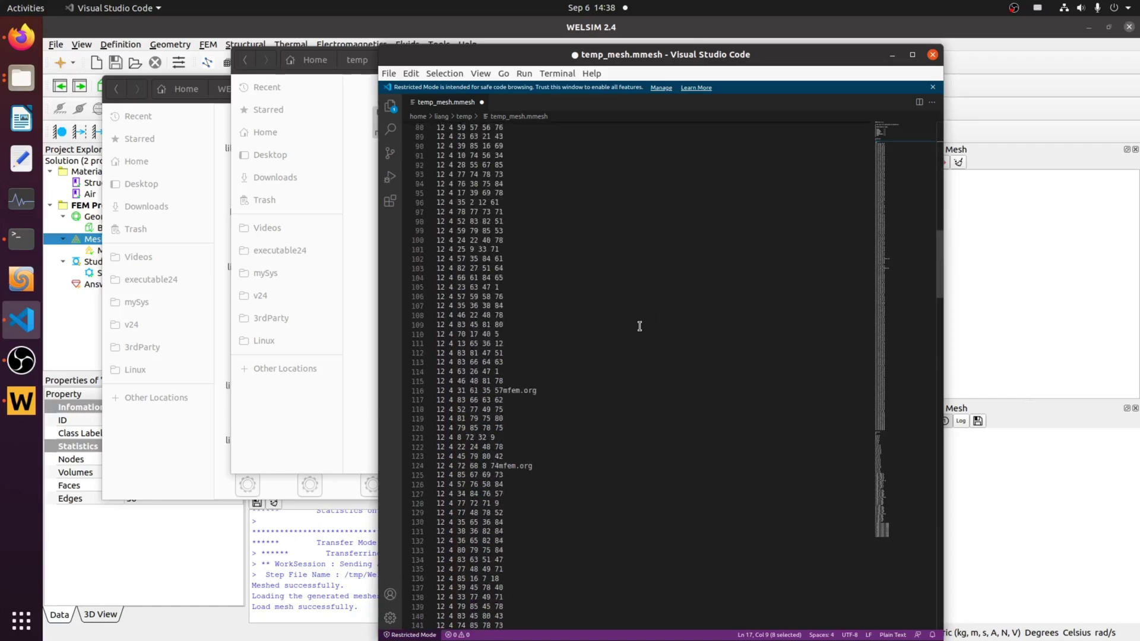
left_click(640, 326)
key("ctrl+z")
key("ctrl+z")
key("ctrl+z")
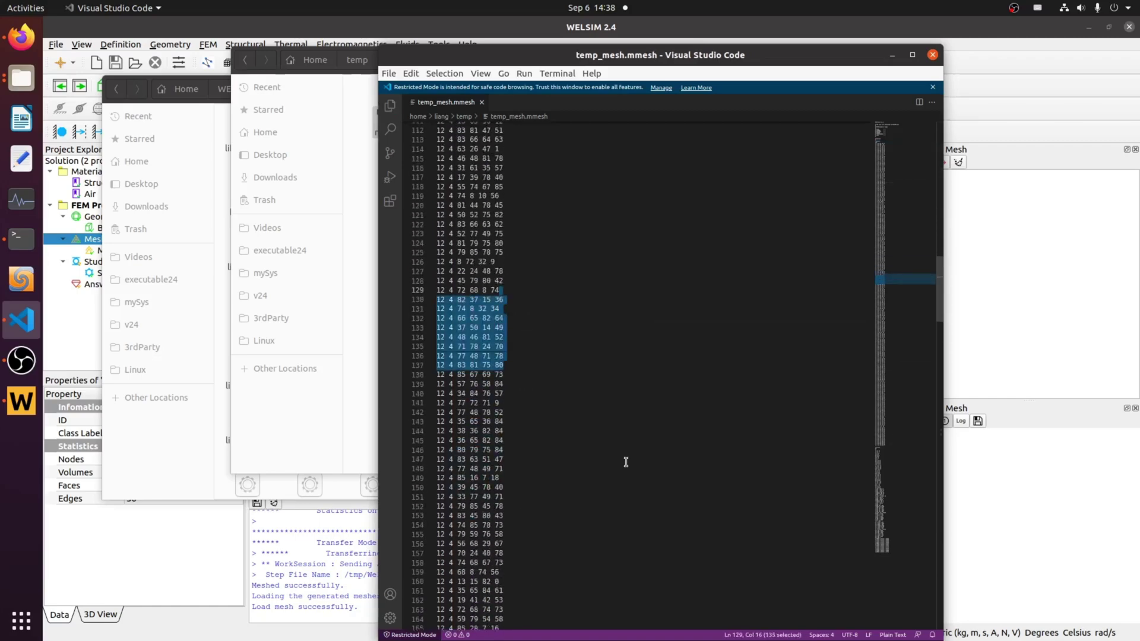
Scroll down to the vertex coordinates, then return to WELSIM
scroll(632, 458, "down", 17)
scroll(632, 459, "down", 20)
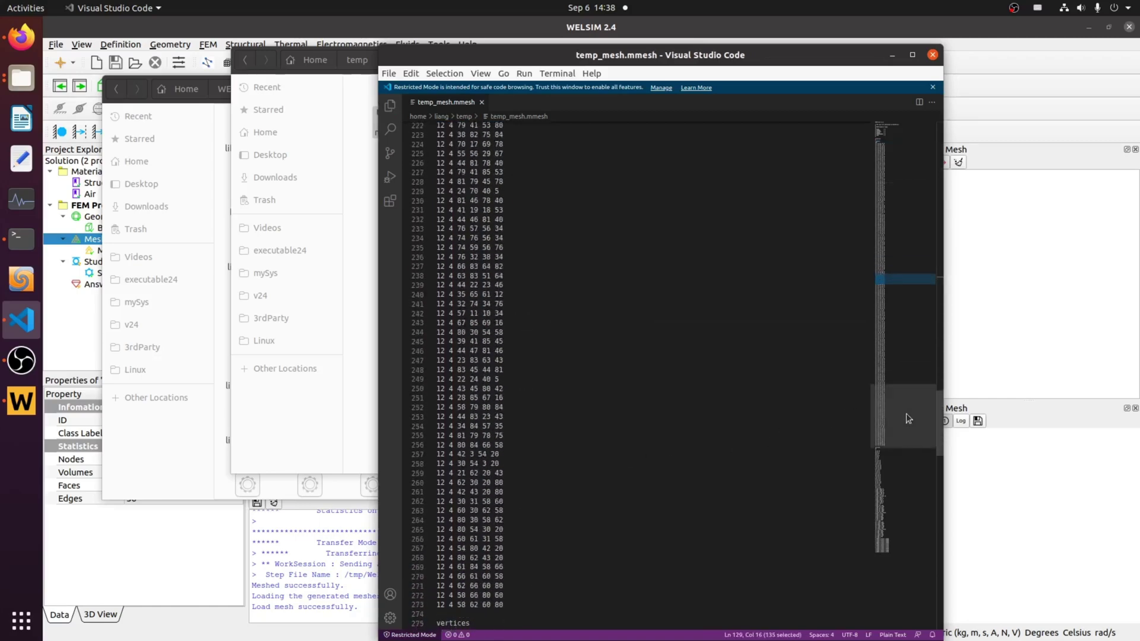
scroll(644, 378, "down", 5)
scroll(644, 378, "down", 7)
left_click_drag(471, 326, 419, 325)
scroll(613, 426, "down", 20)
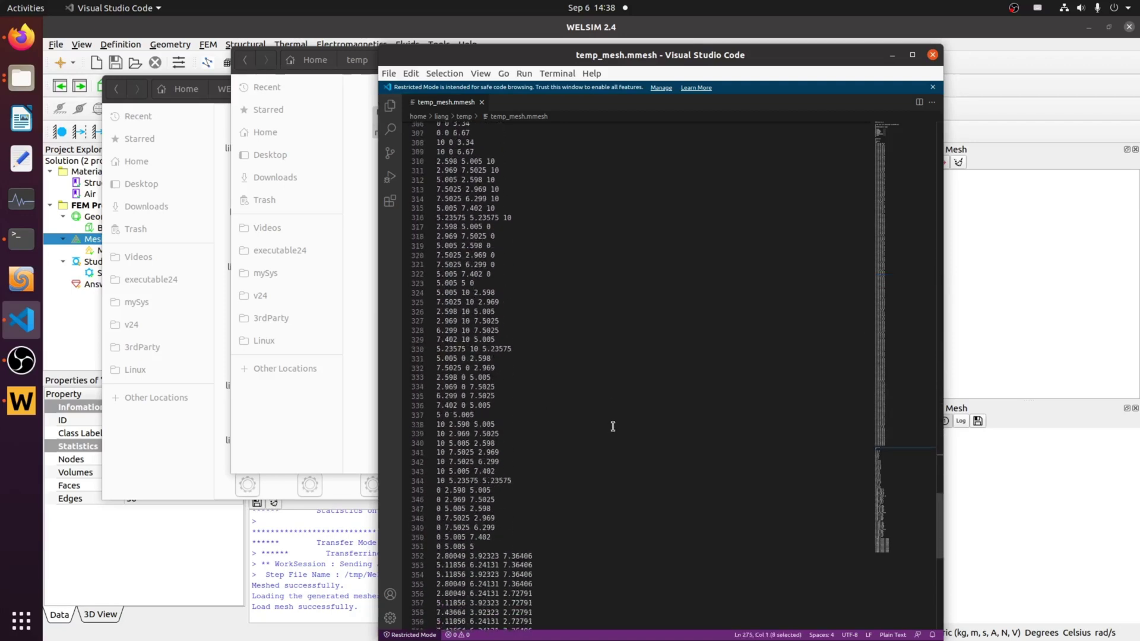
left_click(488, 481)
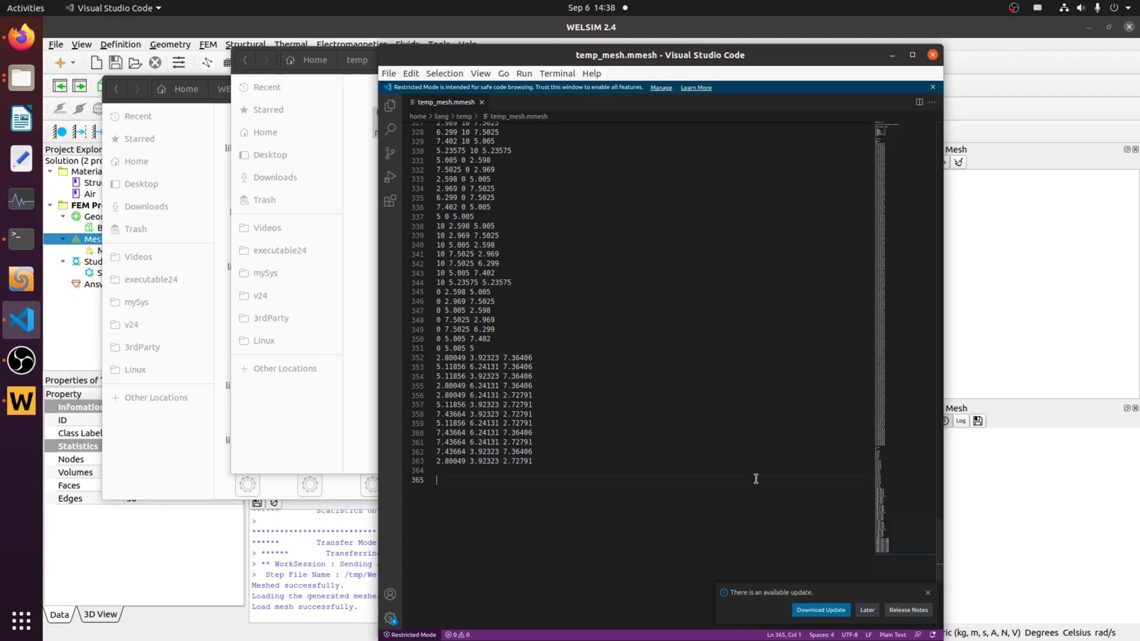
left_click(83, 323)
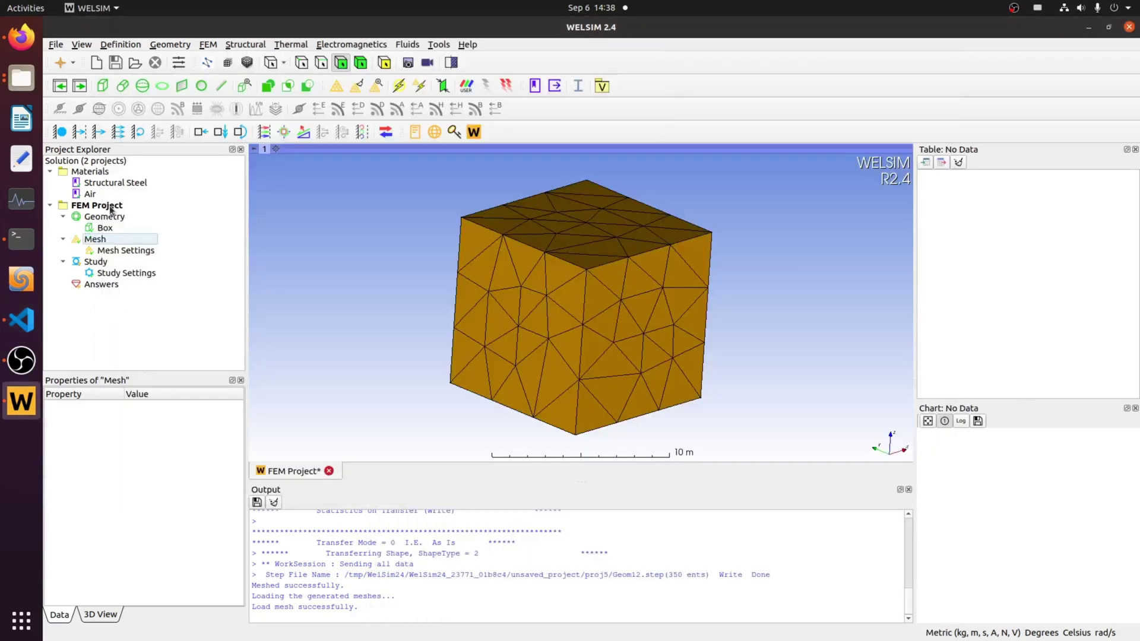
left_click(114, 262)
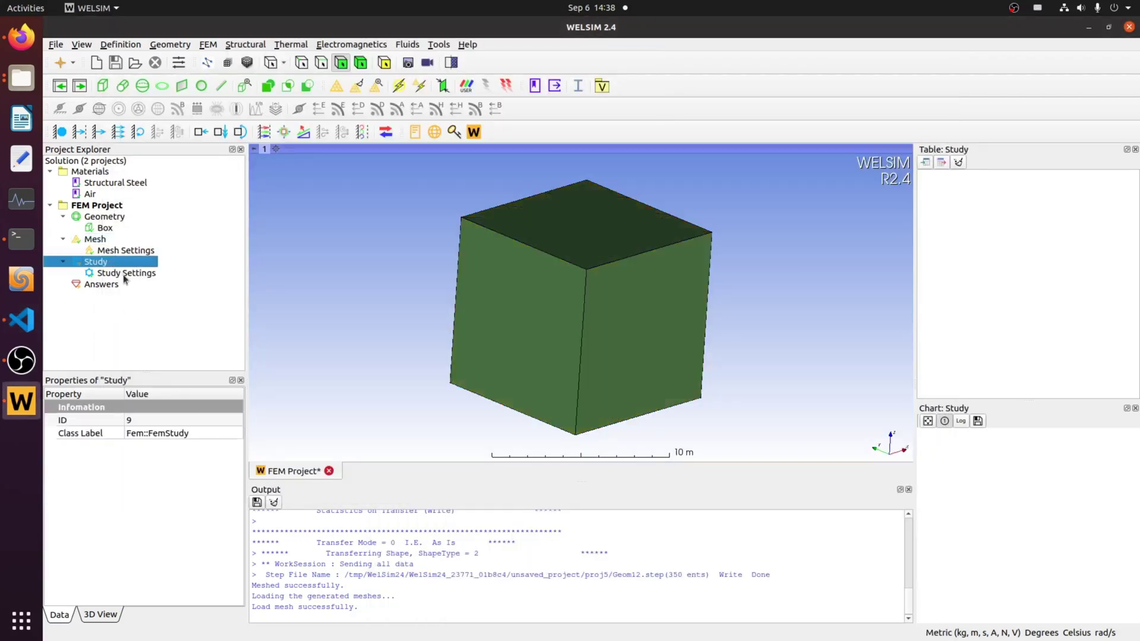
Set the FEM Project's Physics Type to Electromagnetics
left_click(118, 206)
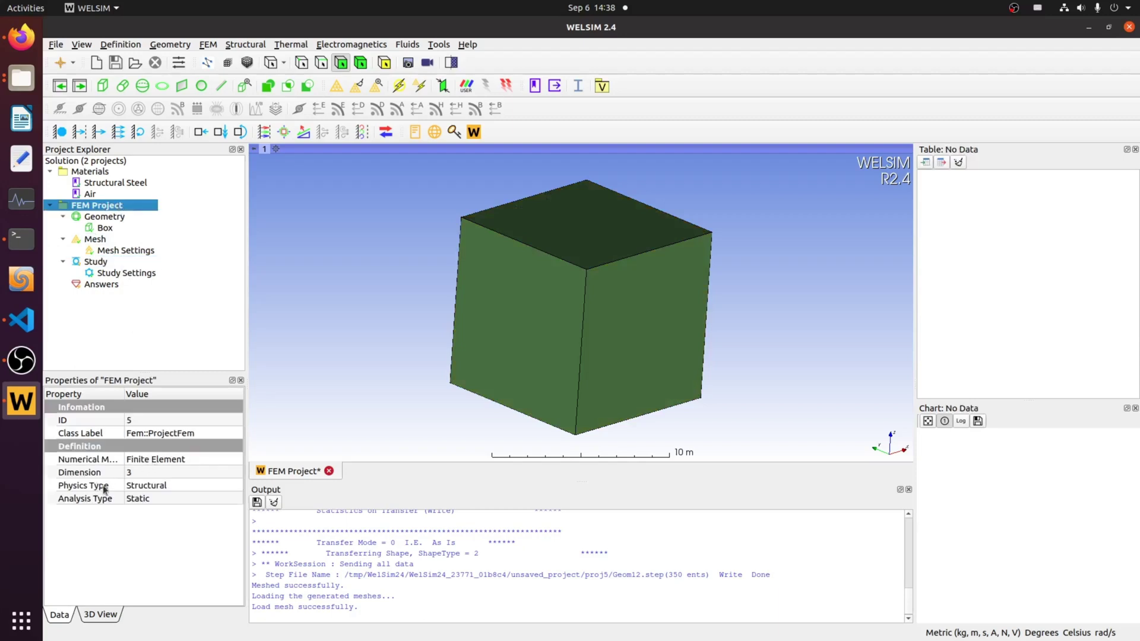
left_click(169, 485)
left_click(170, 485)
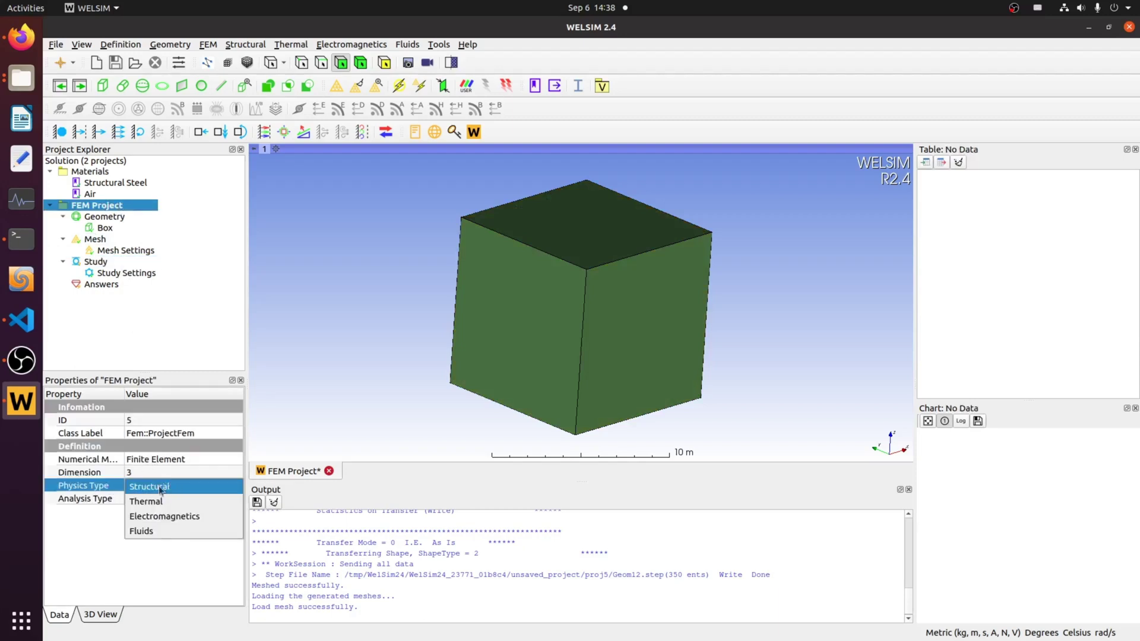
left_click(166, 516)
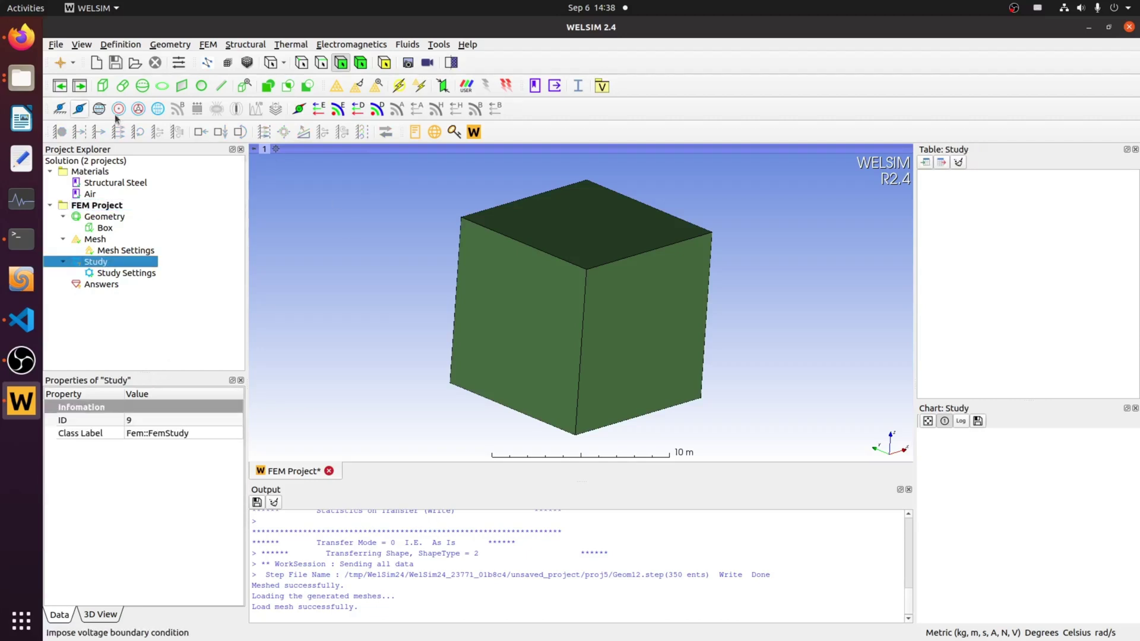
middle_click_drag(750, 339, 707, 337)
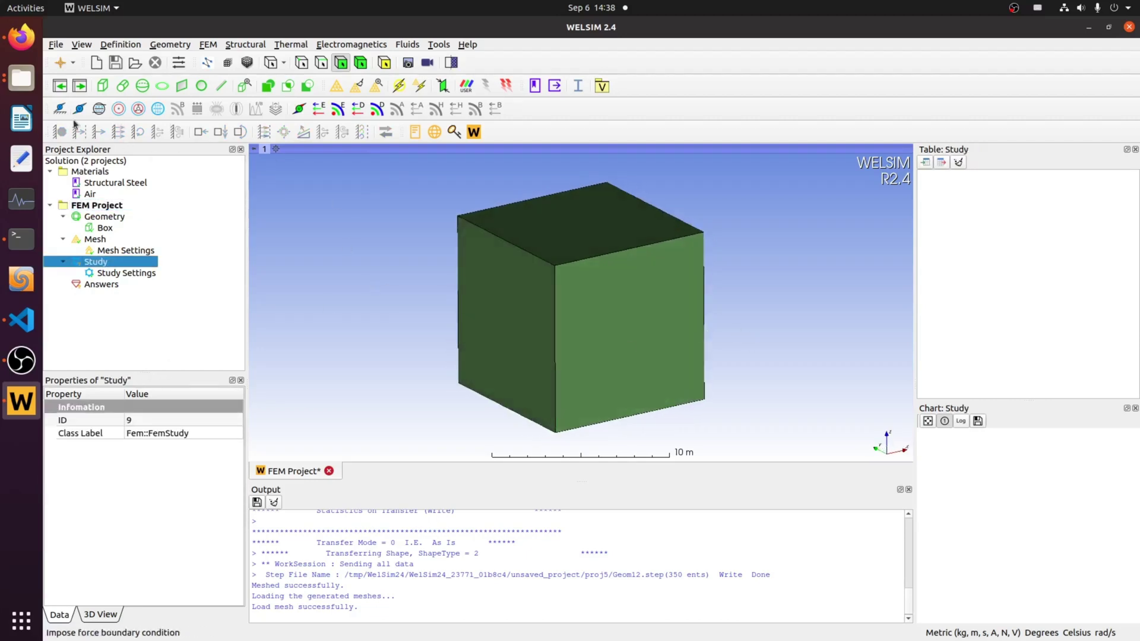
Add Ground and Voltage boundary conditions to the study
left_click(60, 108)
left_click(79, 109)
middle_click_drag(427, 323, 514, 321)
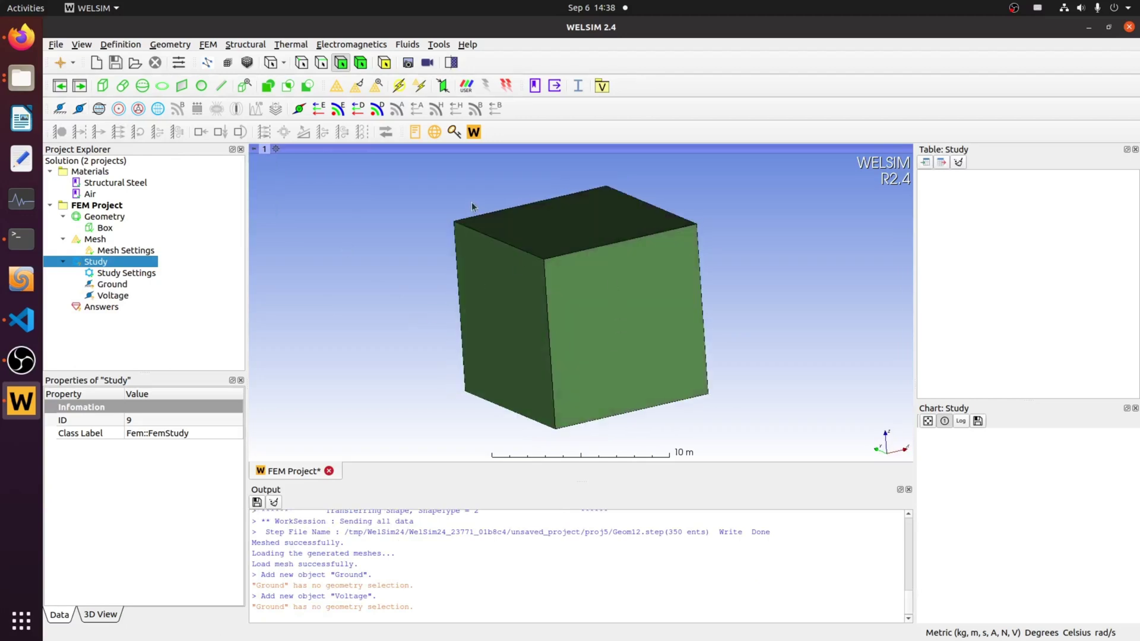
Assign the cube's left face to the Ground boundary condition
key("0")
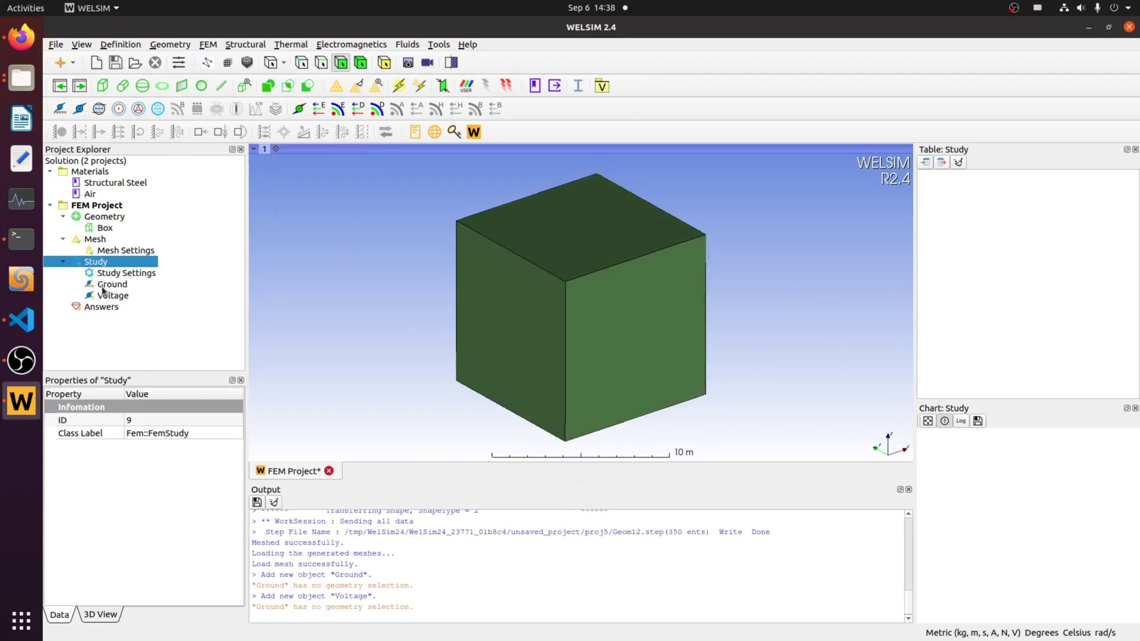
left_click(105, 289)
left_click(463, 351)
left_click(134, 476)
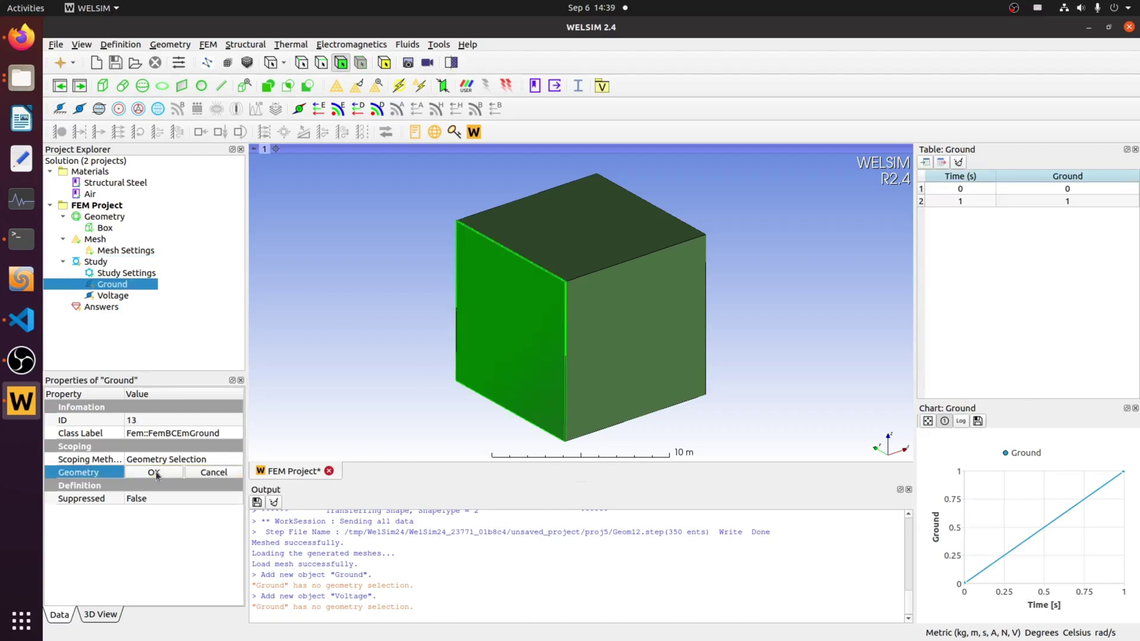
left_click(155, 471)
left_click_drag(752, 331, 368, 342)
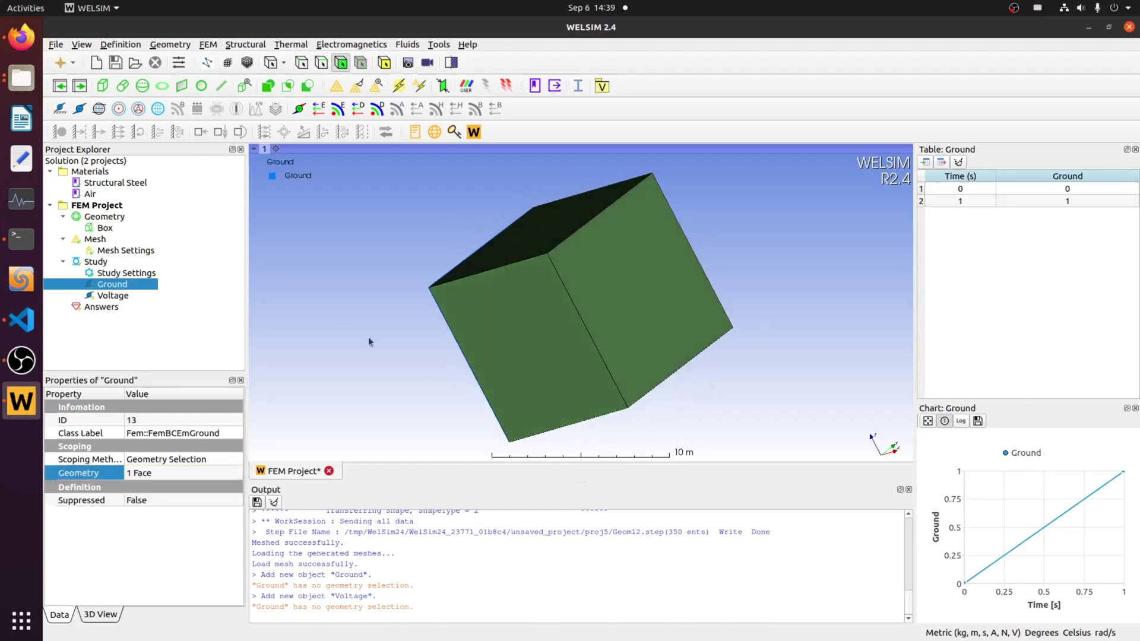
Assign the cube's right face to Voltage with a value of 10 V
left_click(119, 296)
left_click(660, 304)
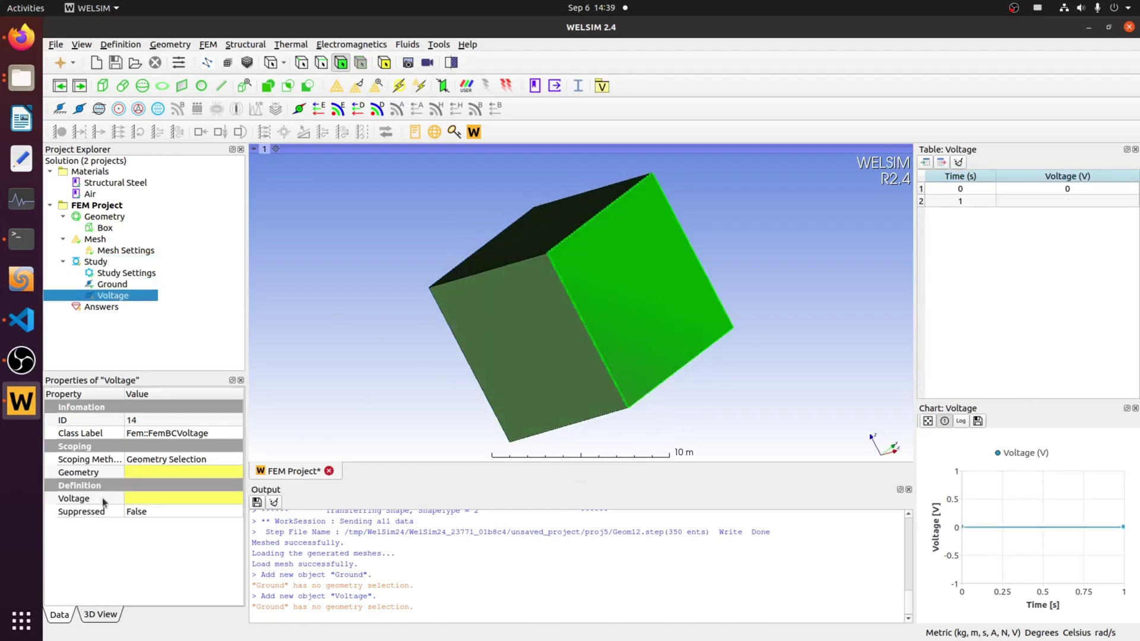
left_click(153, 473)
left_click(154, 472)
left_click(152, 500)
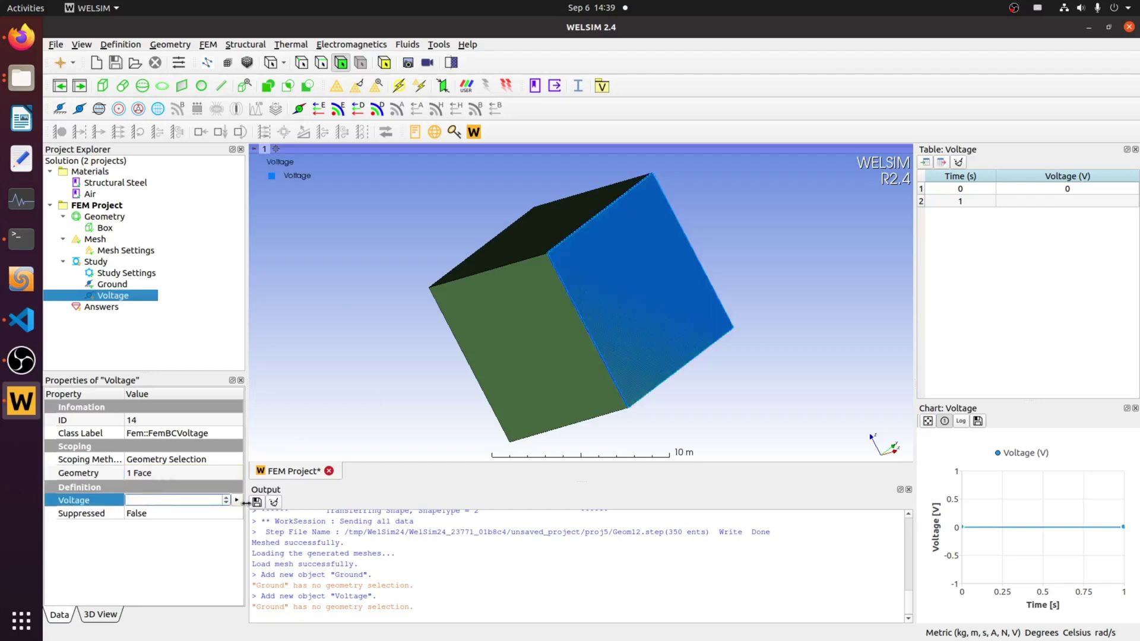
key("Return")
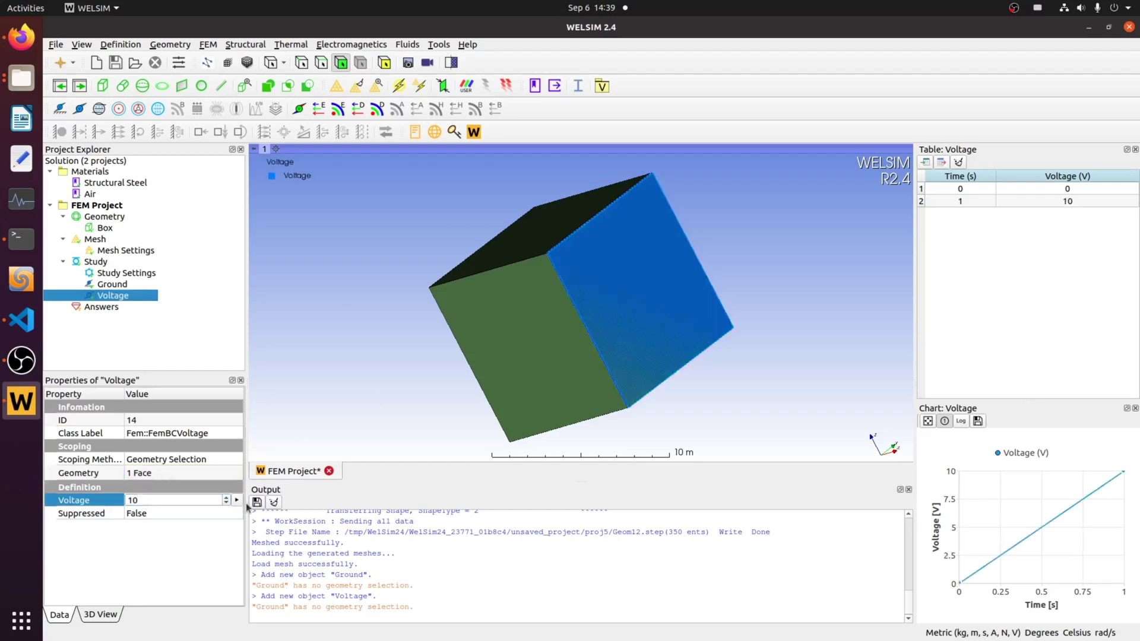
left_click(118, 287)
left_click(119, 295)
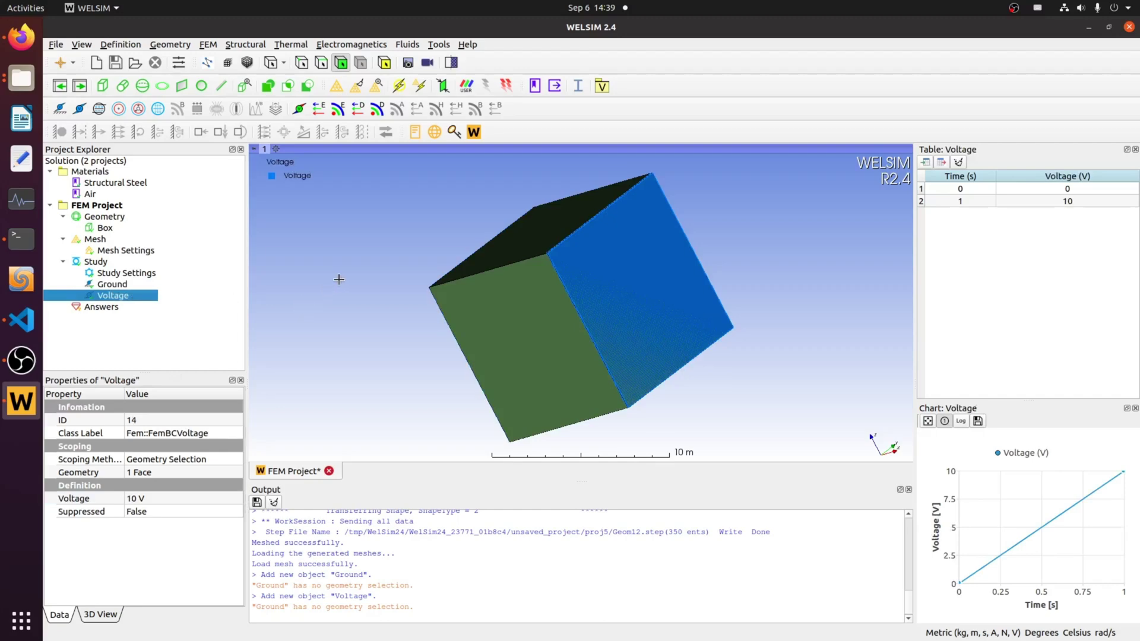
Try face, edge and vertex picking on the cube, then display the Ground condition
left_click_drag(368, 284, 439, 269)
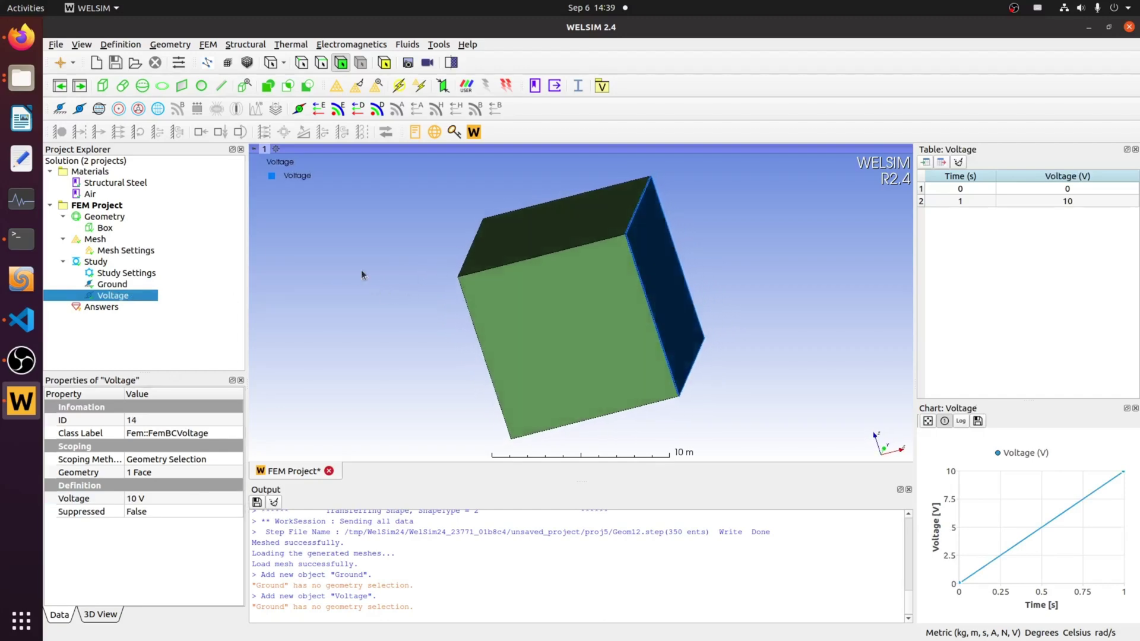
left_click_drag(354, 263, 468, 252)
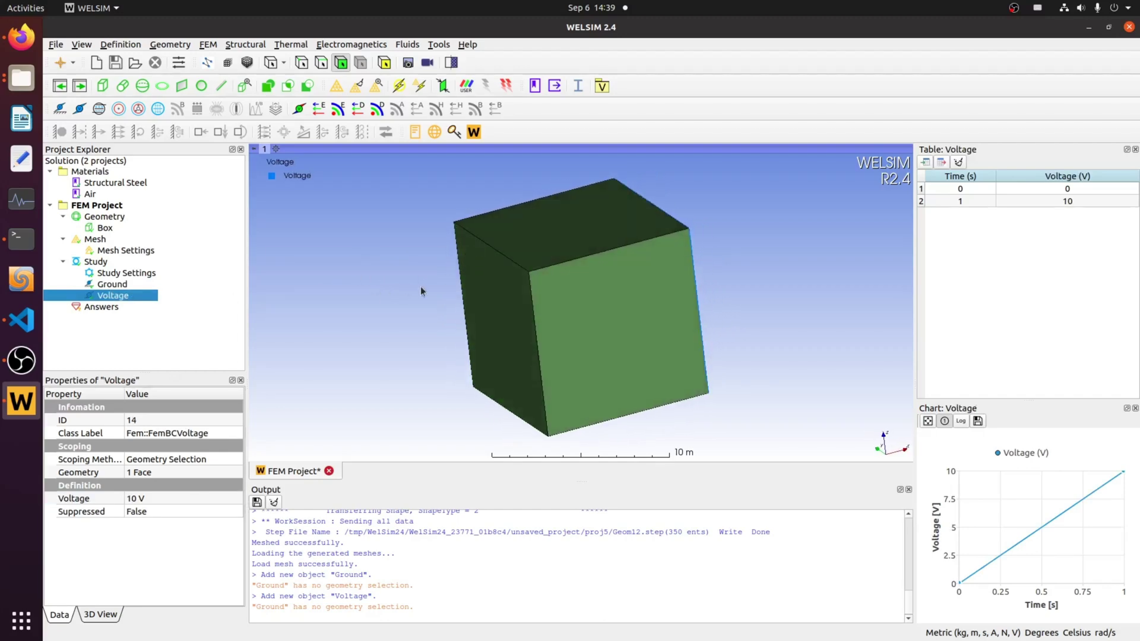
left_click(485, 247)
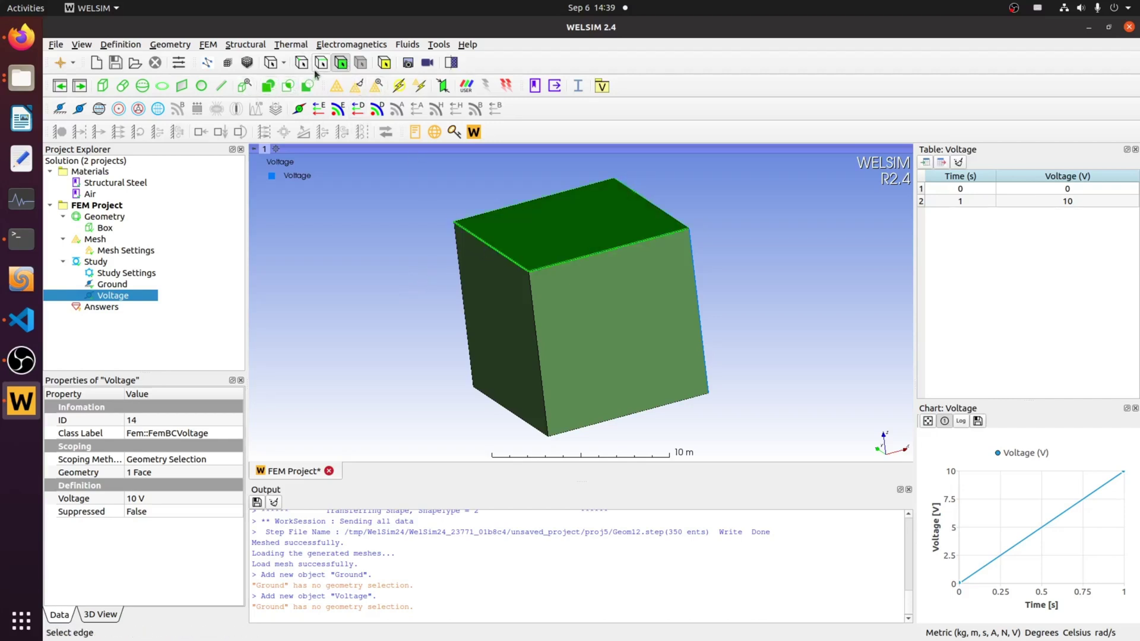
left_click(320, 66)
left_click(554, 264)
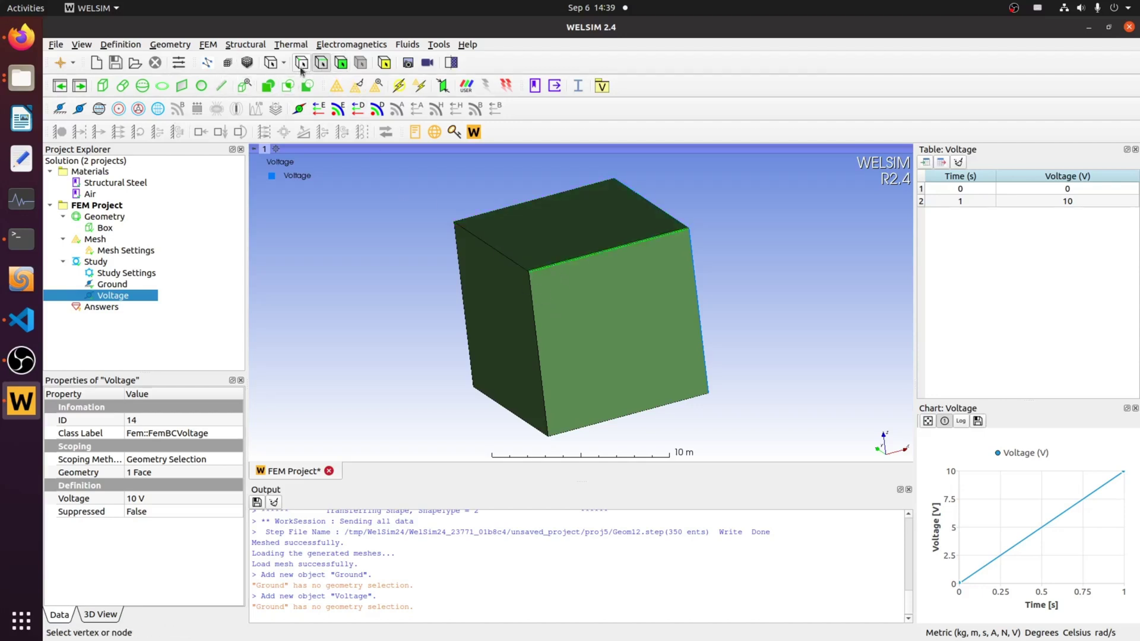
left_click(301, 63)
left_click(529, 273)
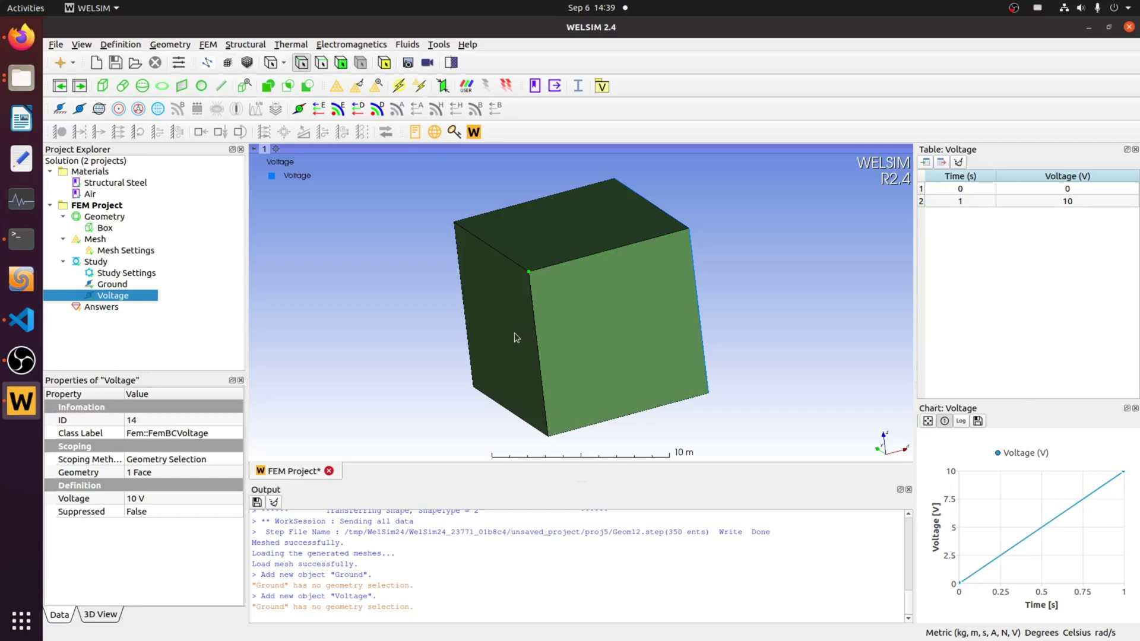
middle_click_drag(473, 356, 382, 321)
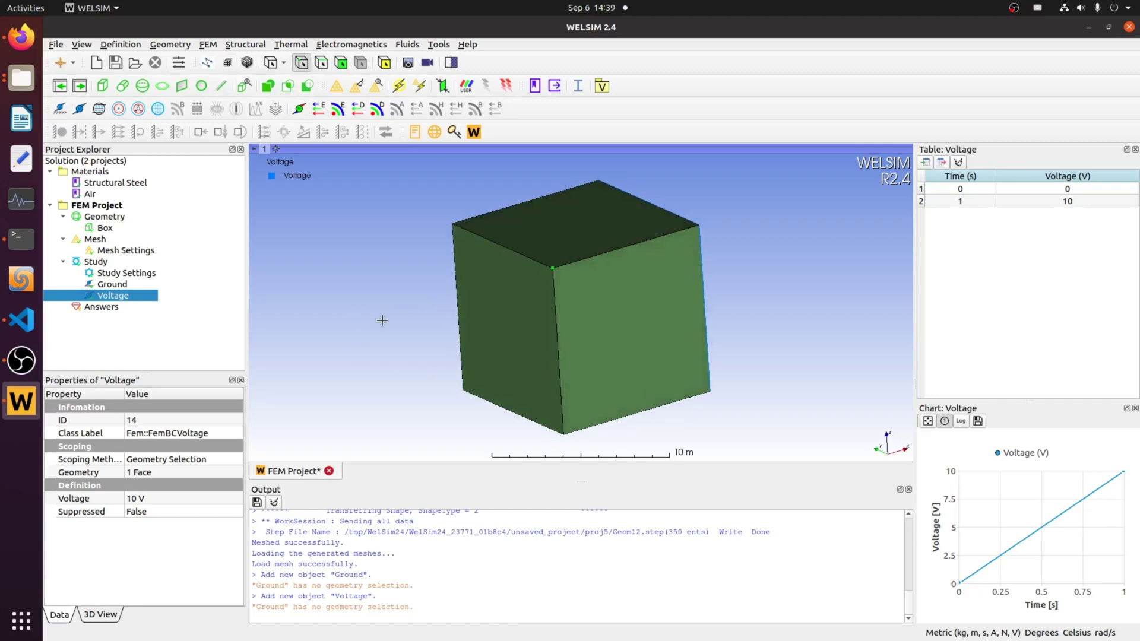
left_click(126, 285)
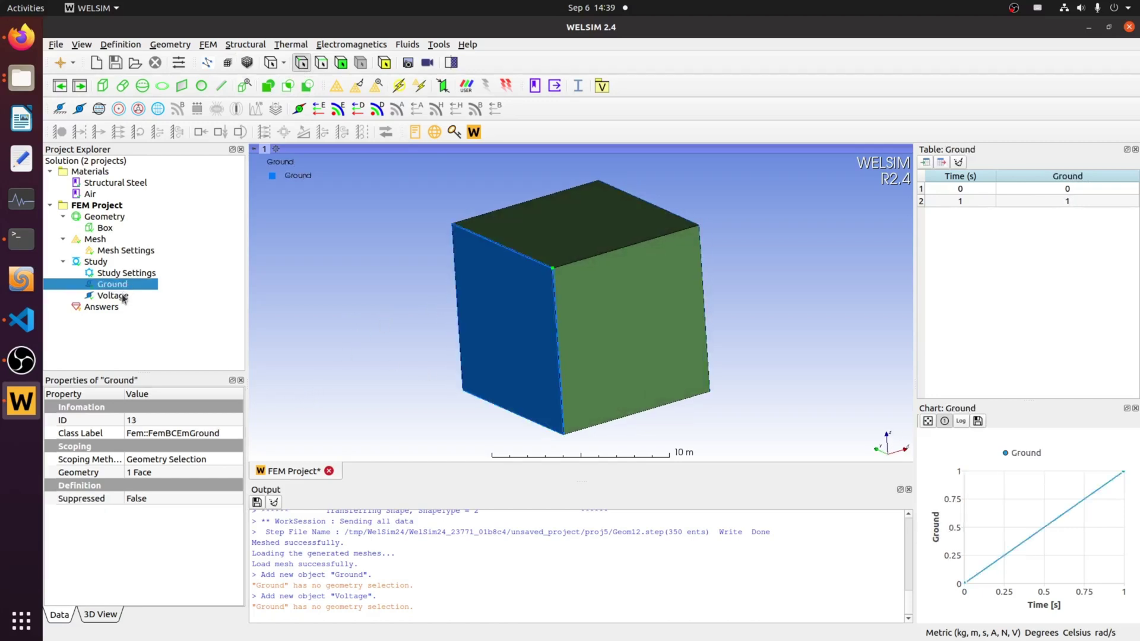
Export the solver input scripts to the temp folder and open it in Files
left_click(124, 296)
left_click(439, 44)
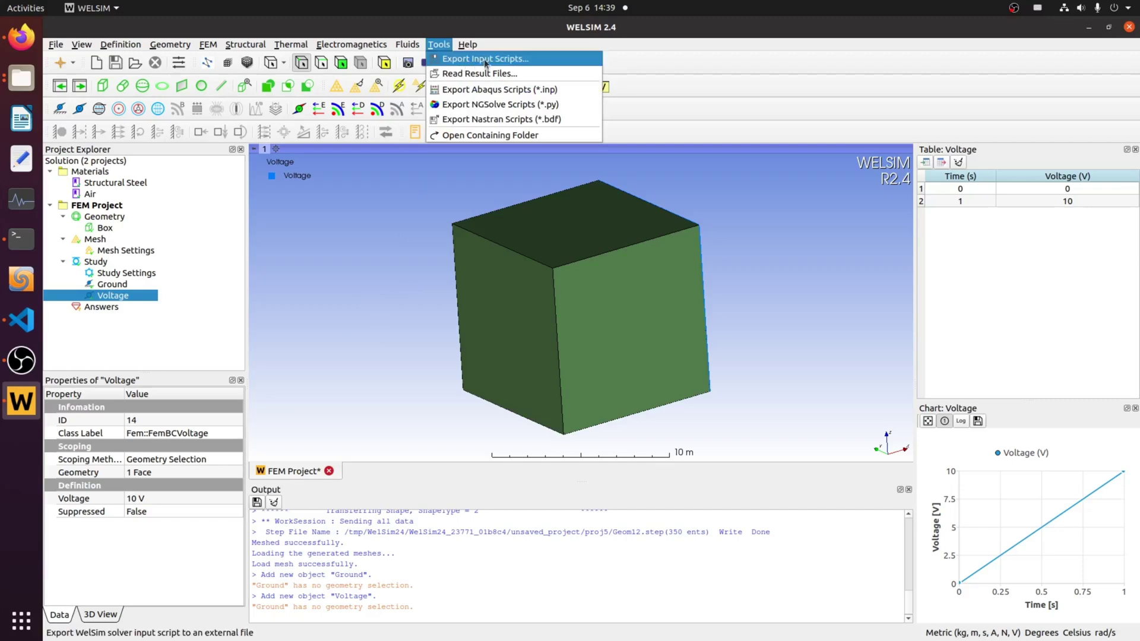
left_click(517, 62)
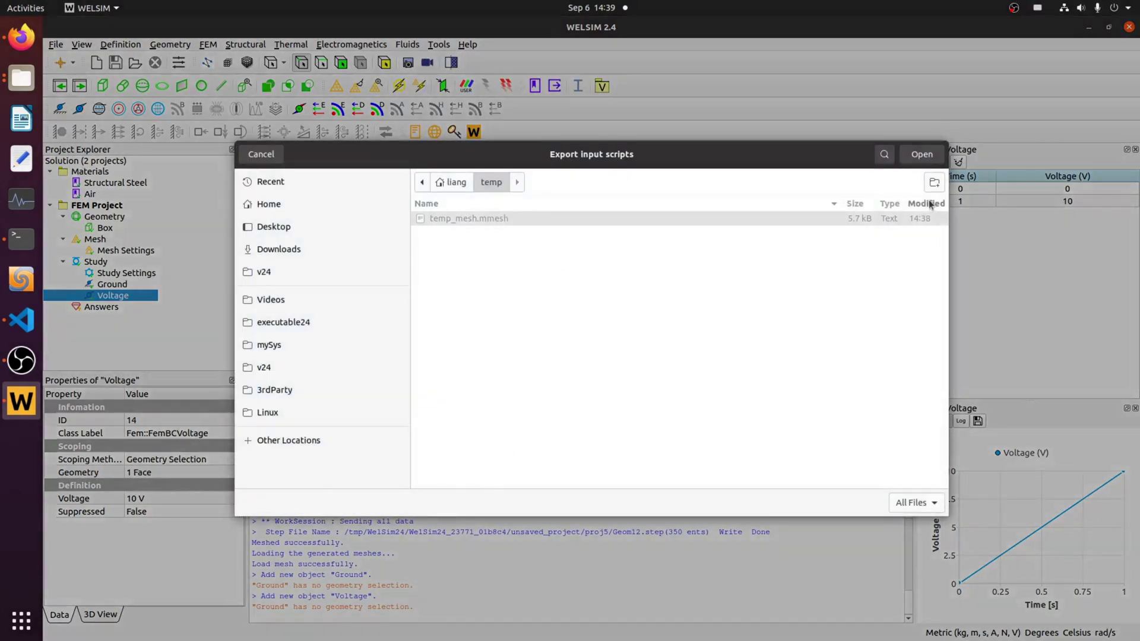
left_click(922, 155)
left_click(22, 78)
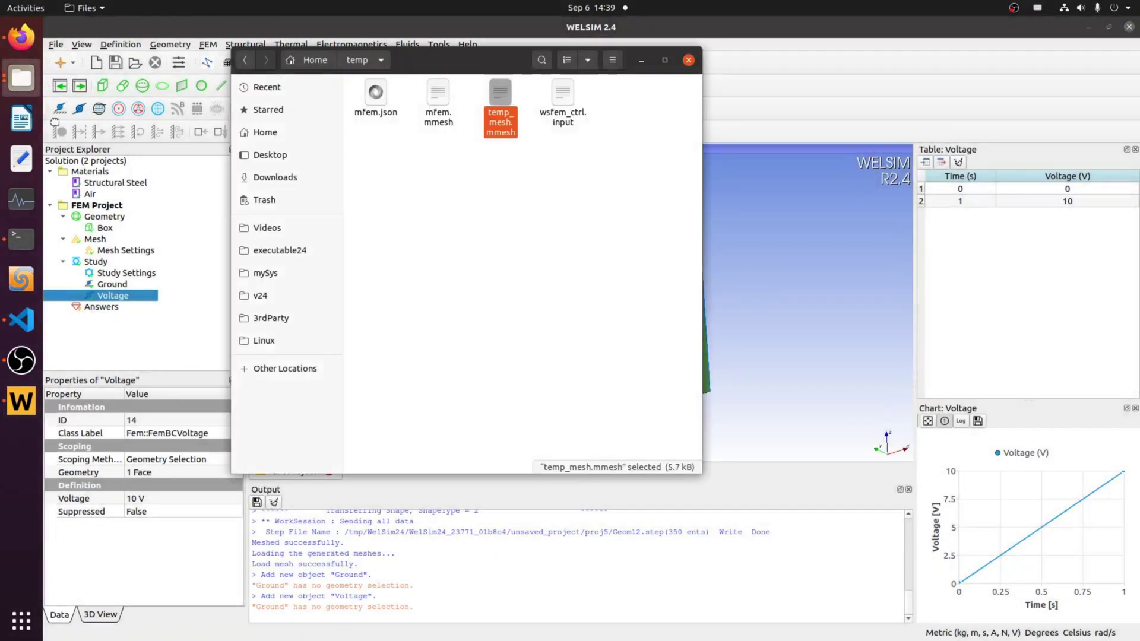
Open the exported mfem.mmesh with Visual Studio Code via Open With Other Application
left_click(534, 161)
left_click(440, 97)
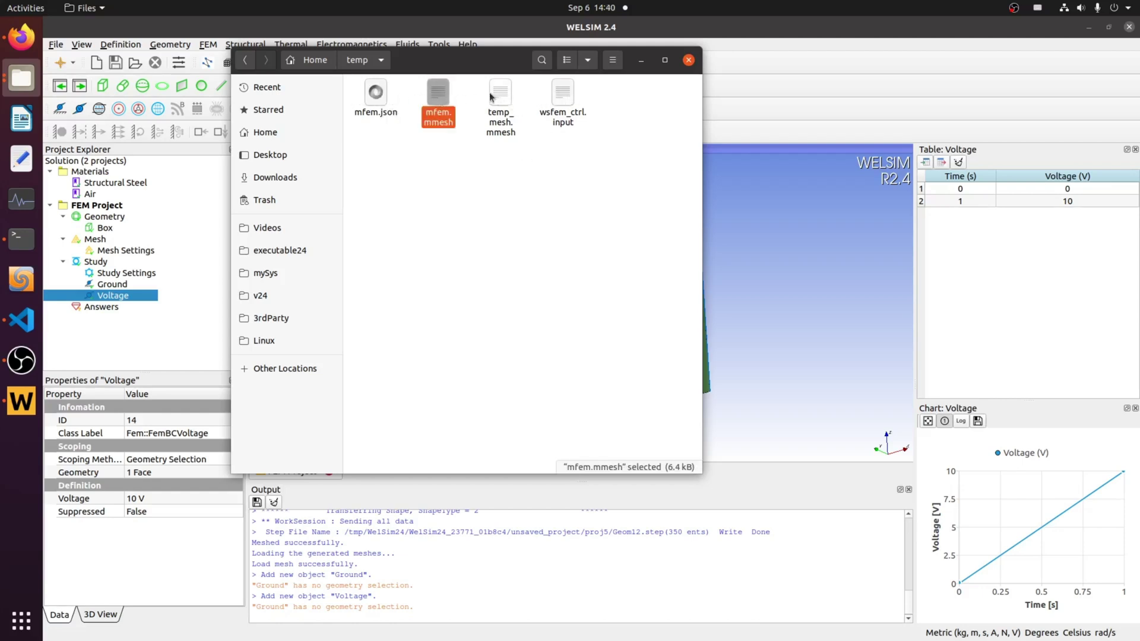
right_click(441, 98)
left_click(469, 120)
left_click(574, 153)
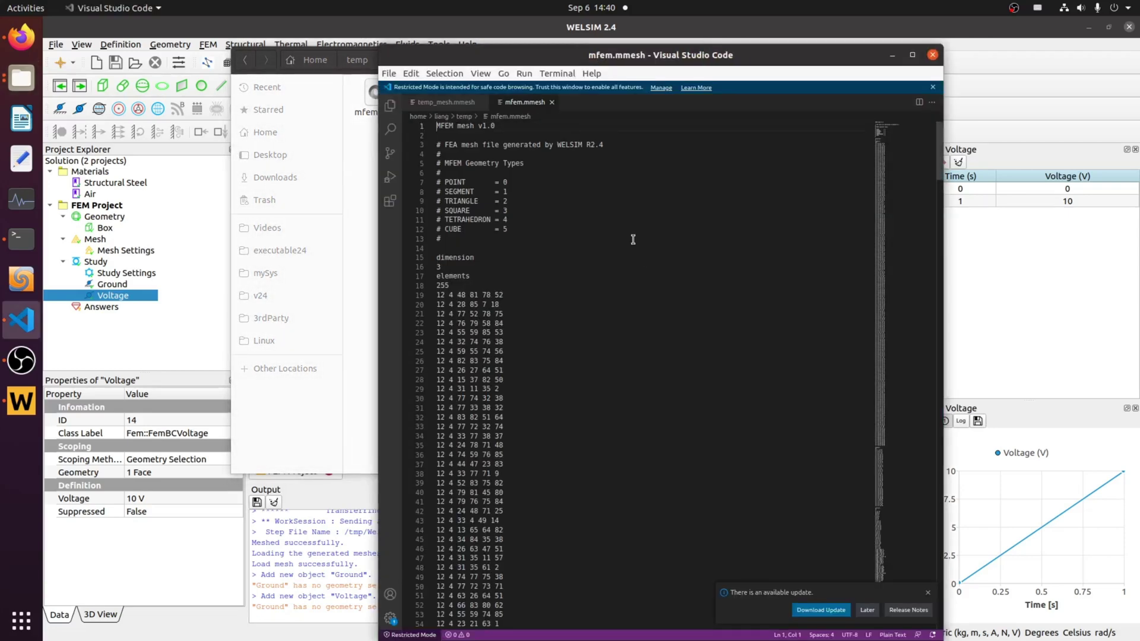
Scroll from the elements keyword down to the boundary block and highlight its face count 48
scroll(617, 264, "down", 3)
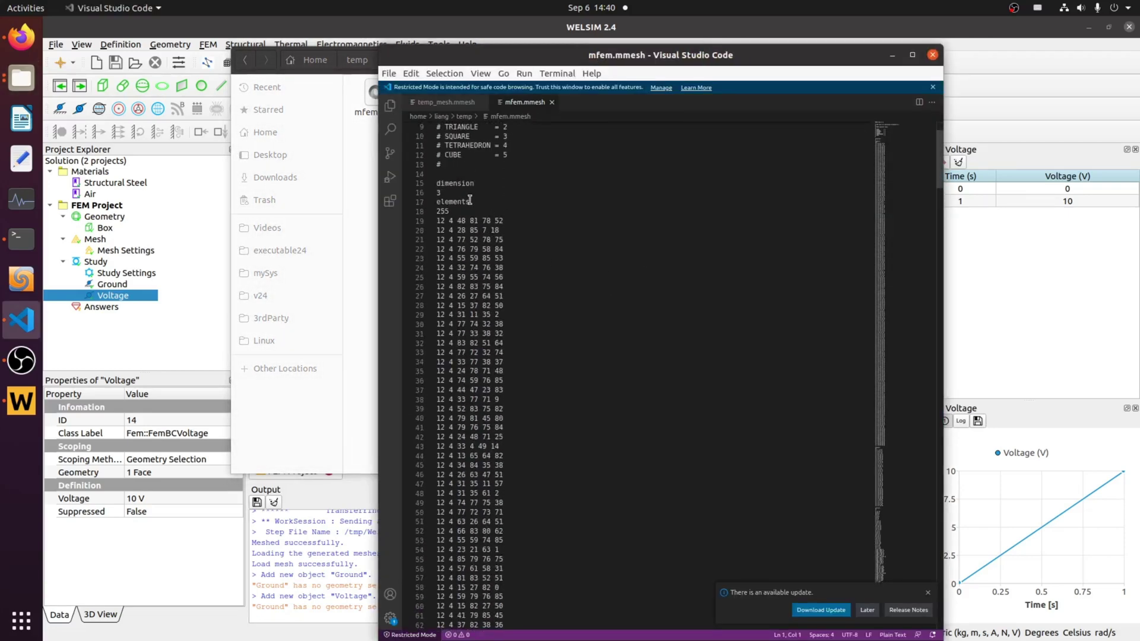
left_click_drag(476, 203, 436, 202)
scroll(605, 222, "down", 10)
scroll(597, 267, "down", 20)
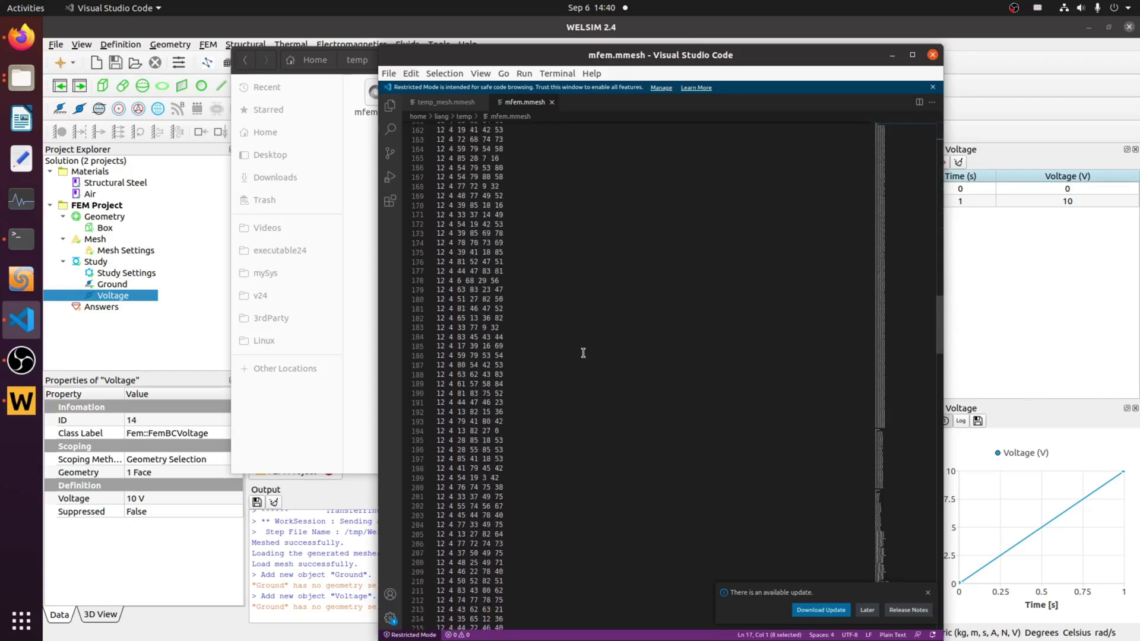
scroll(582, 358, "down", 17)
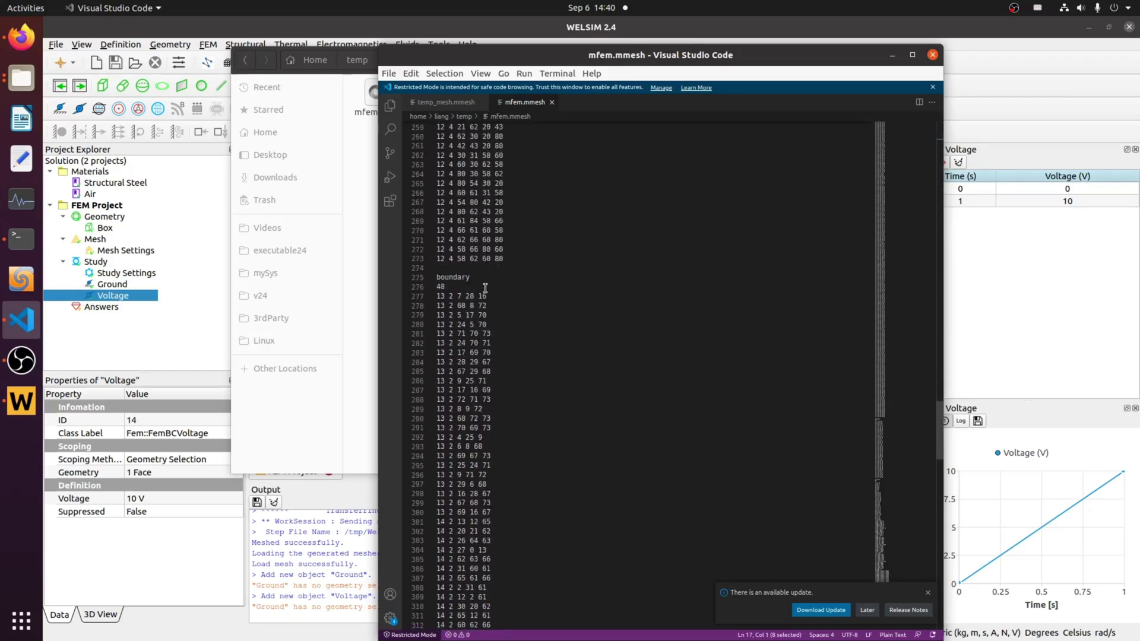
left_click_drag(470, 277, 437, 278)
scroll(467, 239, "down", 2)
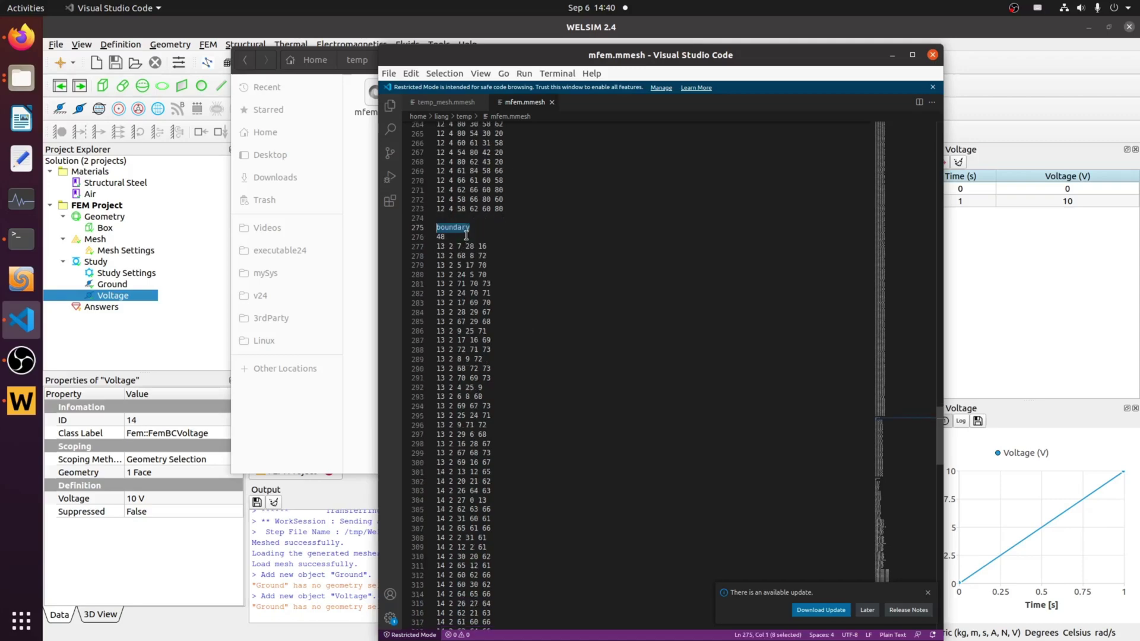
left_click_drag(446, 237, 437, 237)
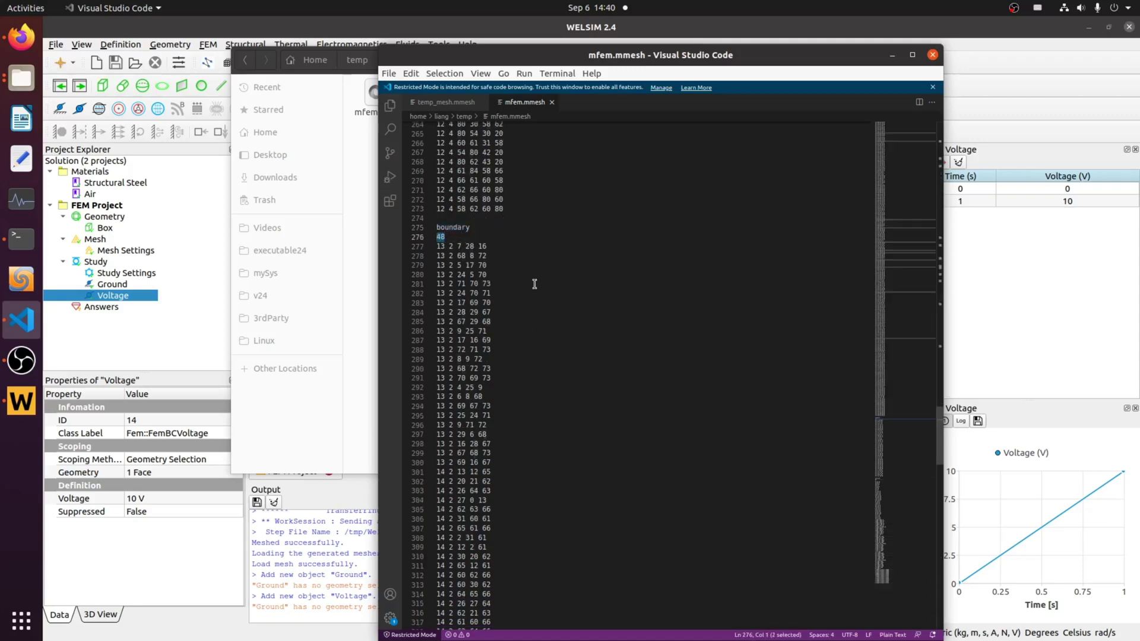
scroll(538, 282, "down", 2)
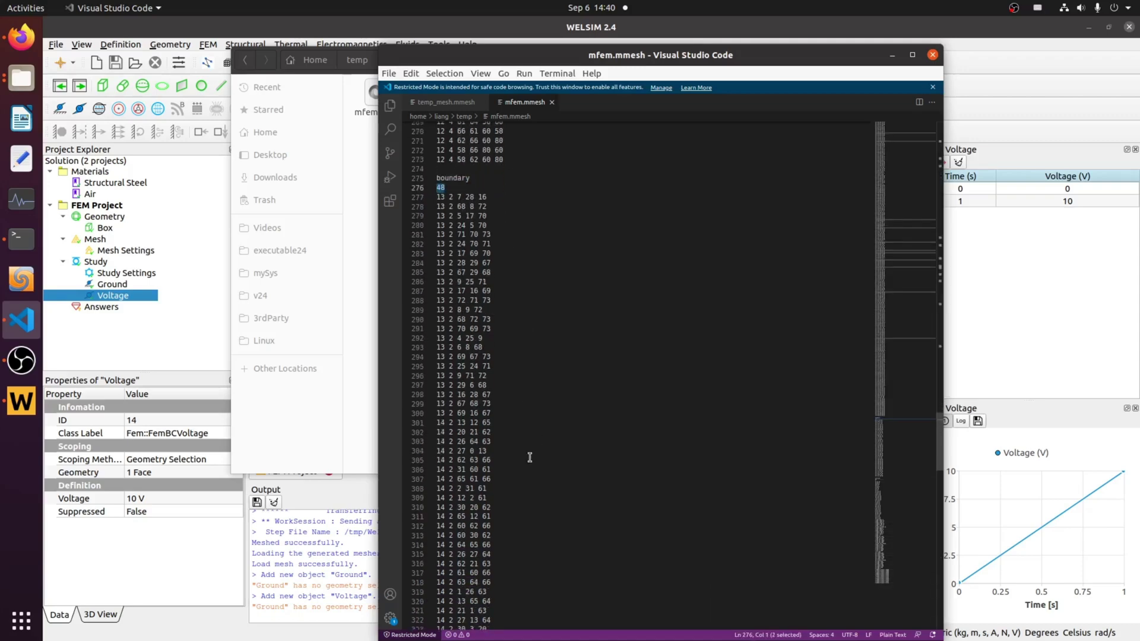
Select boundary lines 277–300 and highlight every occurrence of attribute 13
left_click(506, 414)
key("shift+Up")
key("shift+Up")
key("shift+Up")
key("shift+Up")
key("shift+Up")
key("shift+Up")
key("shift+Up")
key("shift+Up")
key("shift+Up")
key("shift+Up")
key("shift+Up")
key("shift+Up")
key("shift+Up")
key("shift+Up")
key("shift+Up")
key("shift+Up")
key("shift+Up")
key("shift+Up")
key("shift+Up")
key("shift+Up")
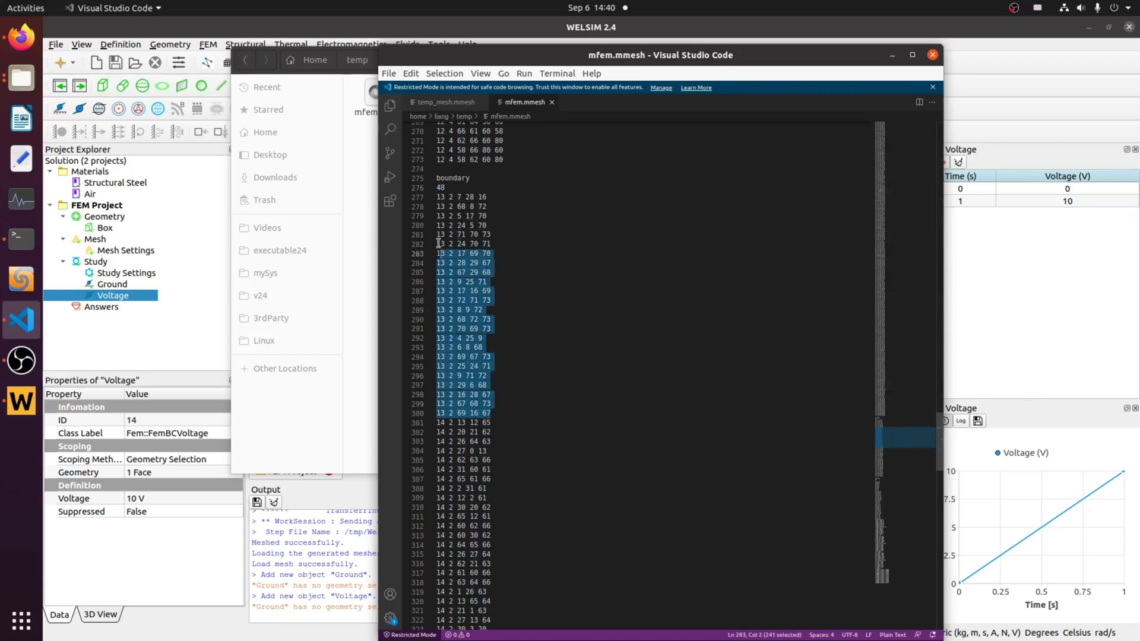
key("shift+Home")
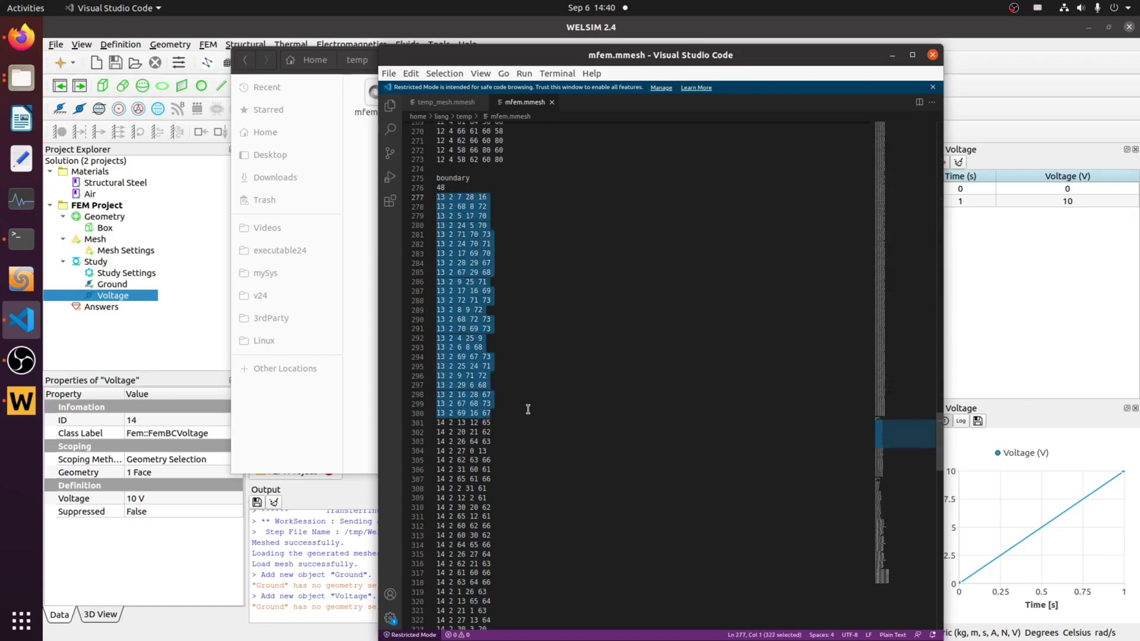
double_click(445, 198)
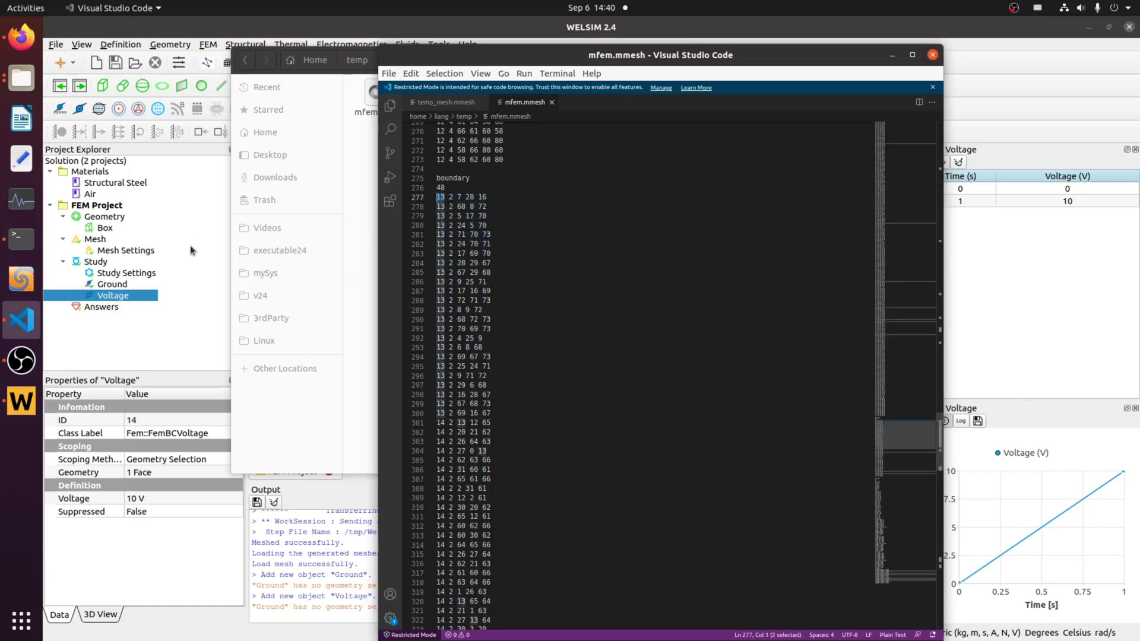
Confirm the Ground condition's ID is 13 in WELSIM, then return to the mesh file
left_click(114, 286)
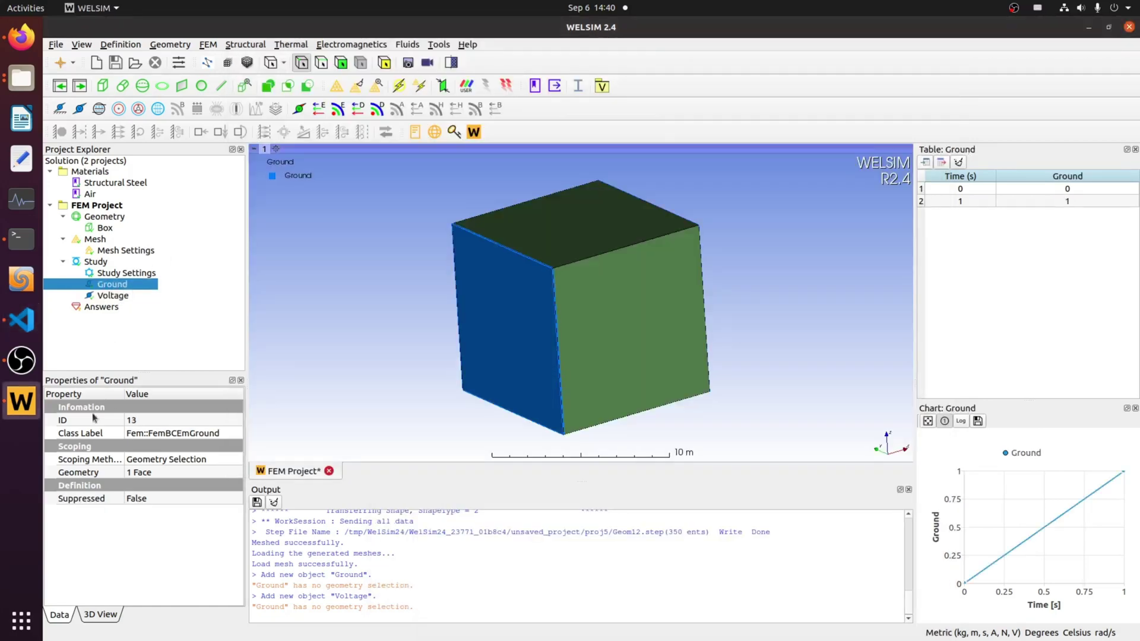
left_click(67, 423)
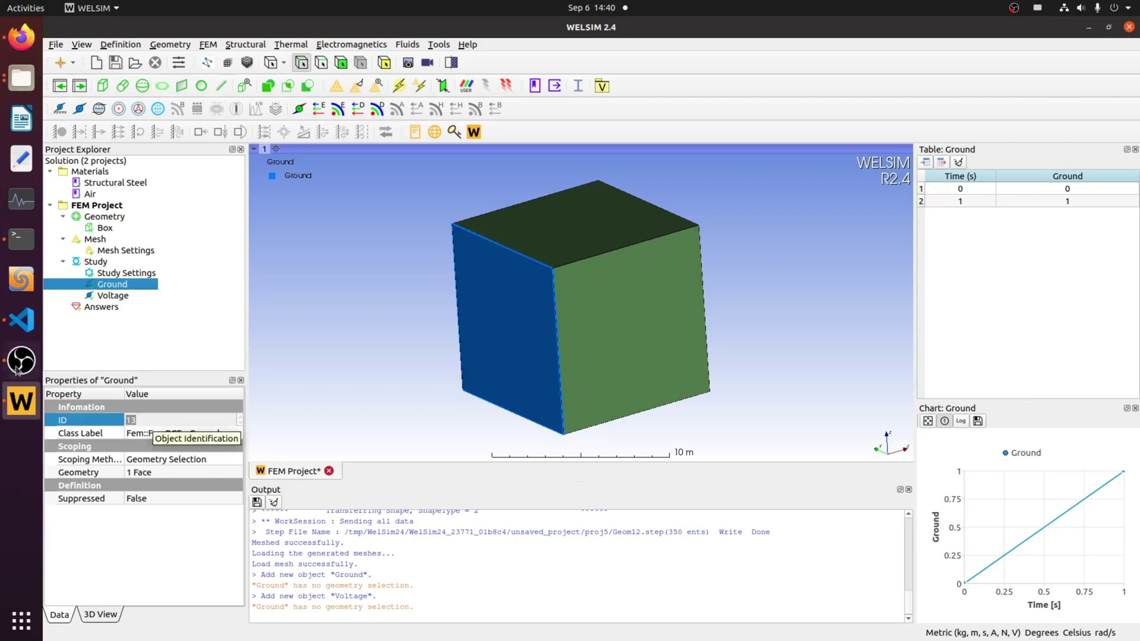
left_click(24, 326)
left_click(517, 328)
Select boundary lines 301–324 with attribute 14 and compare with Voltage's ID 14 in WELSIM
scroll(538, 346, "down", 3)
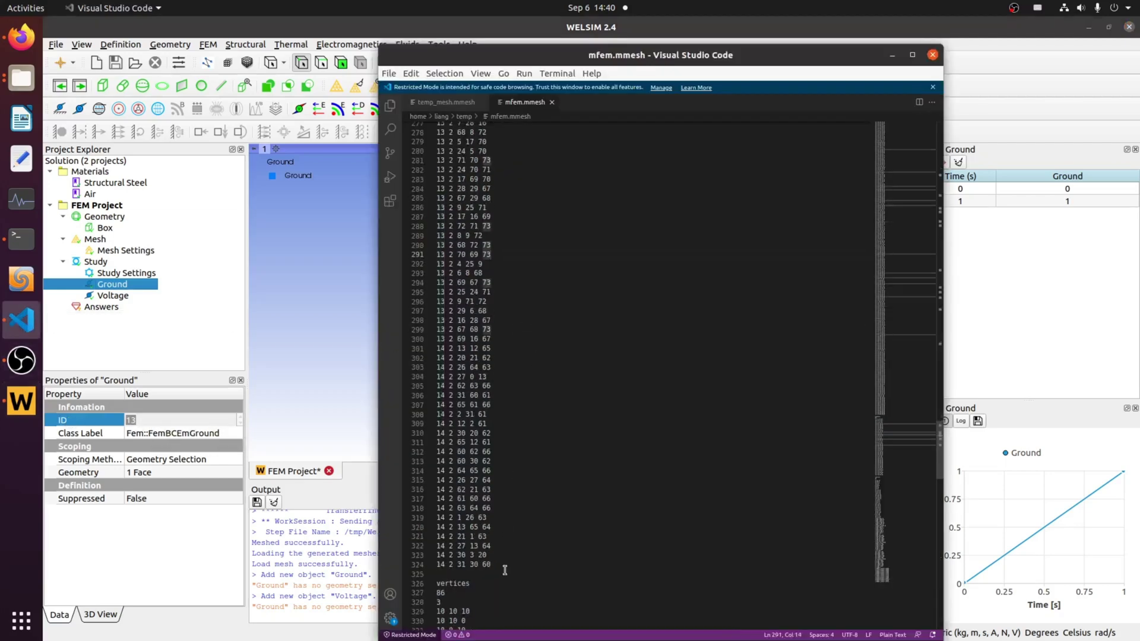
left_click_drag(497, 565, 429, 348)
left_click(452, 348)
left_click(116, 297)
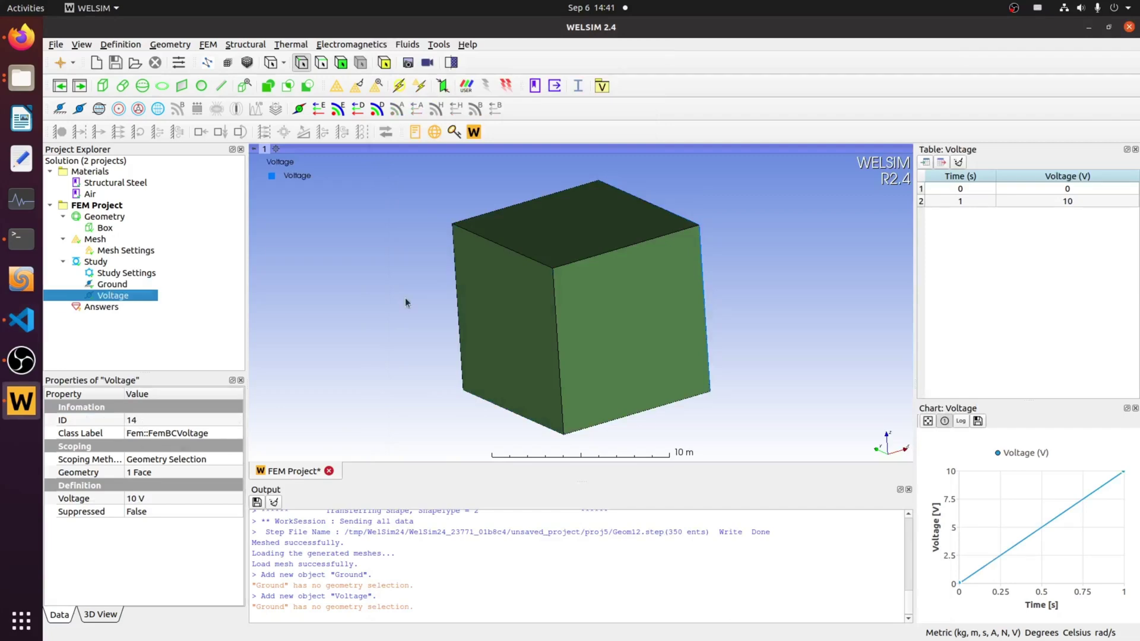
Return to mfem.mmesh and scroll past the attribute 14 lines to the 86-vertex list
left_click(21, 320)
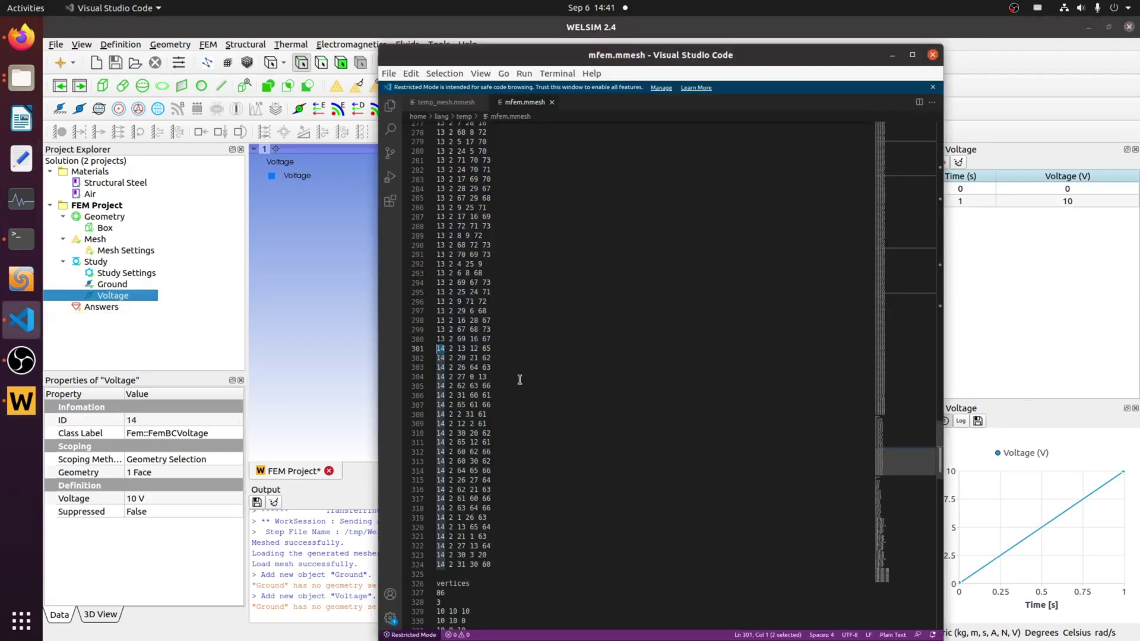
left_click_drag(567, 386, 599, 380)
scroll(636, 386, "down", 3)
scroll(634, 381, "down", 5)
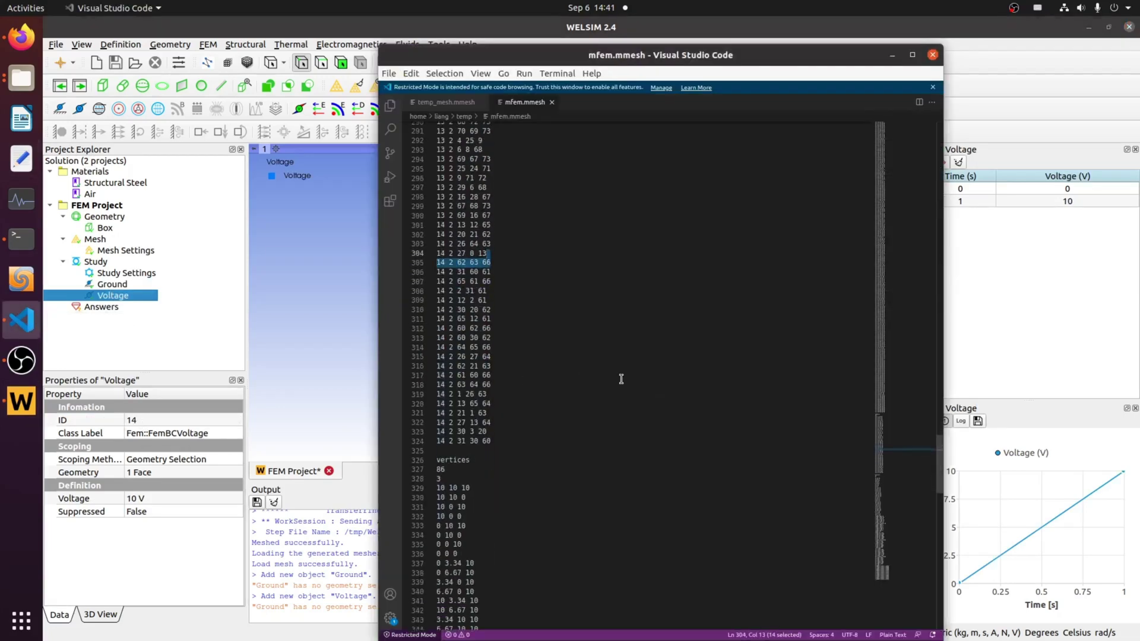
scroll(524, 380, "down", 5)
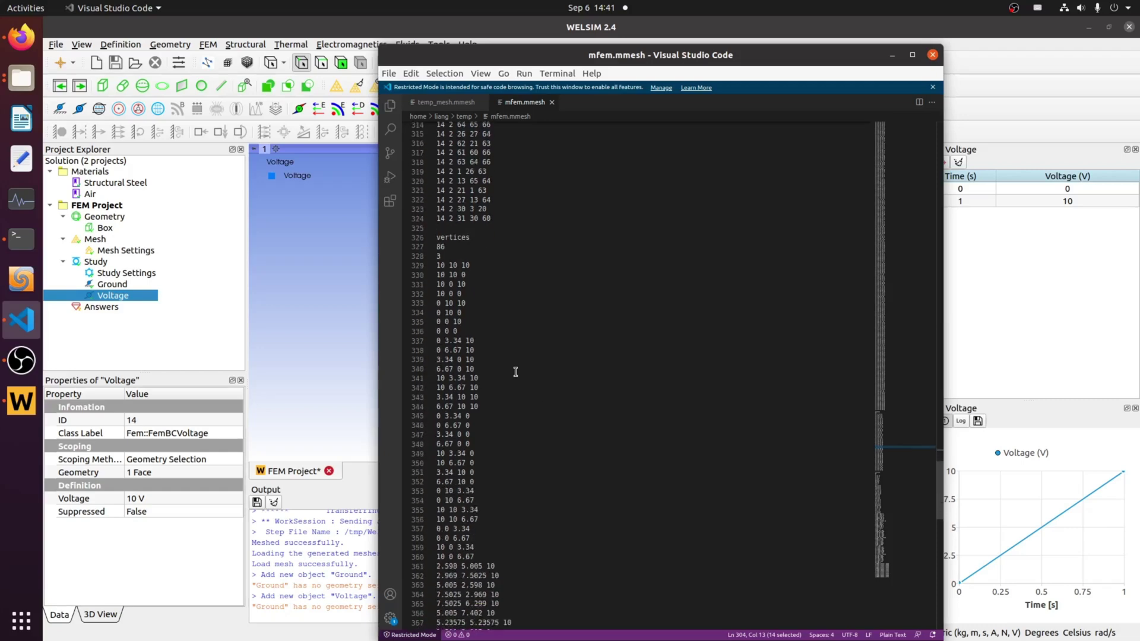
scroll(525, 368, "down", 3)
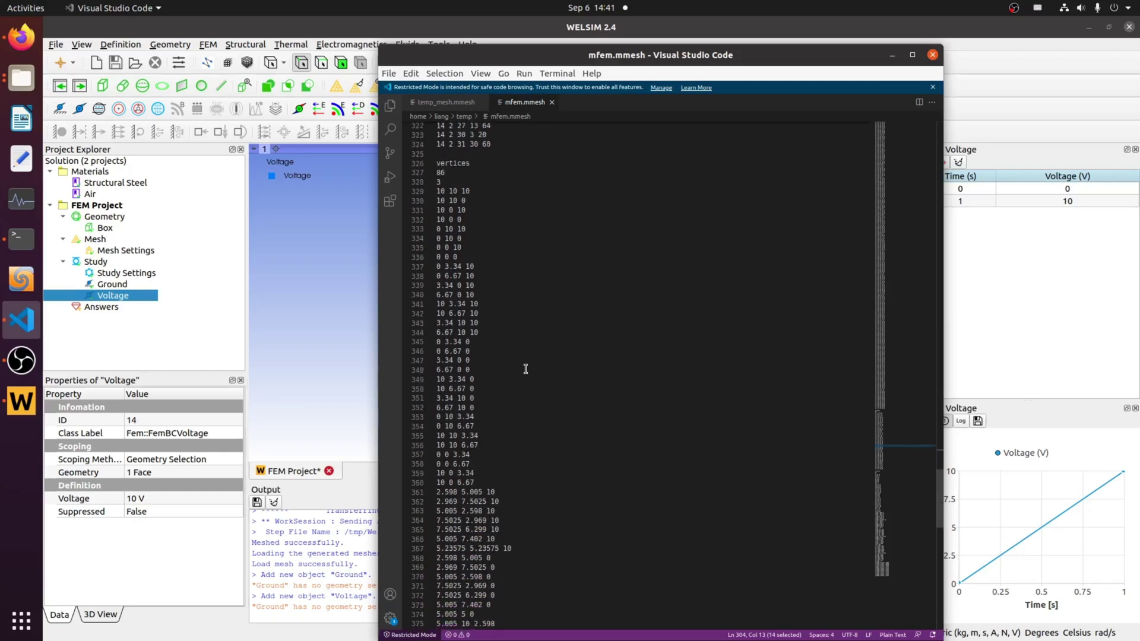
scroll(525, 368, "down", 3)
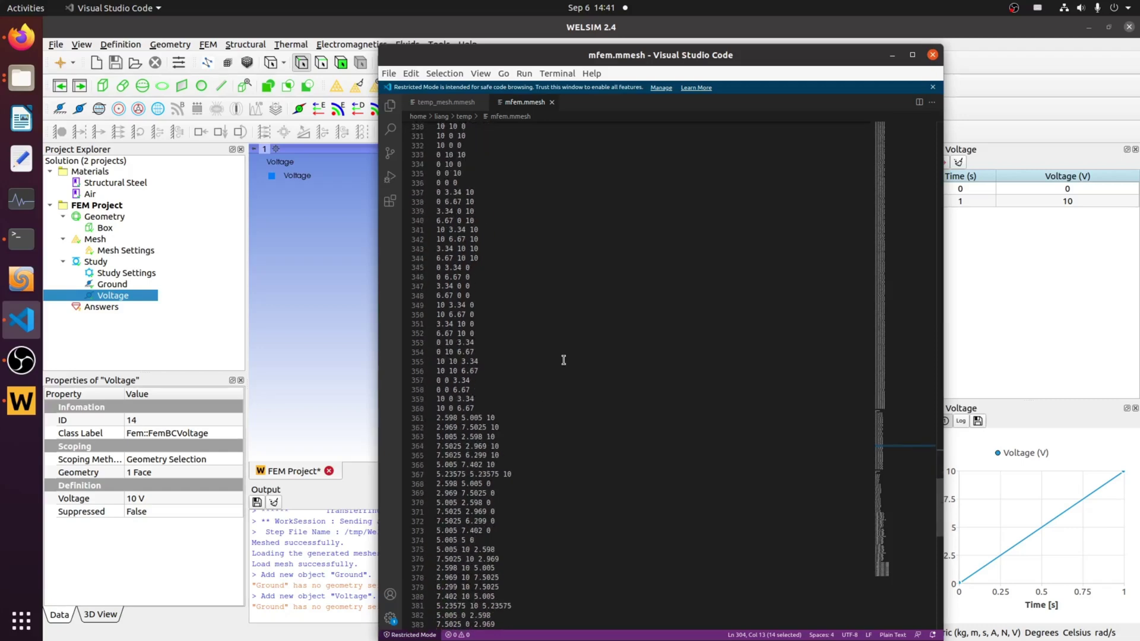